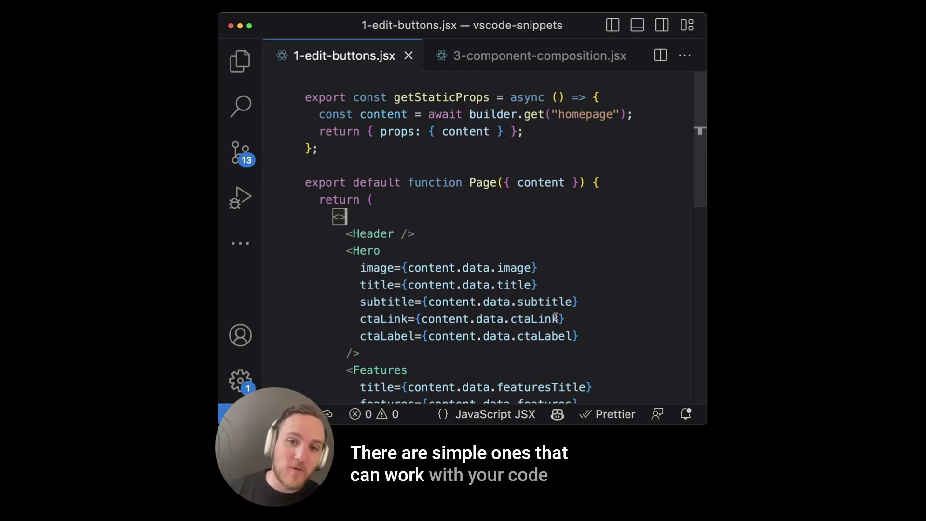
- Switch the editor to the 3-component-composition.jsx file
{"action": "scroll", "coordinate": [555, 317], "scroll_direction": "down", "scroll_amount": 5}
{"action": "scroll", "coordinate": [555, 317], "scroll_direction": "up", "scroll_amount": 5}
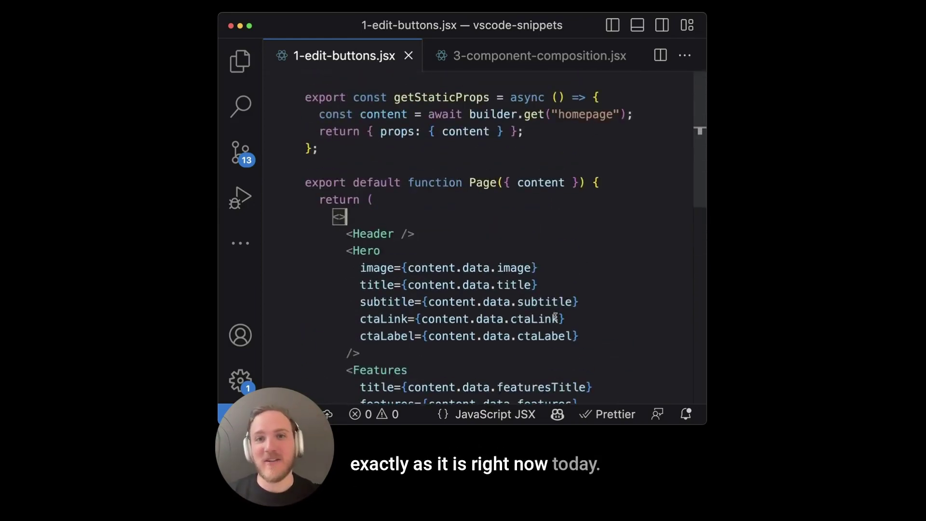
{"action": "left_click", "coordinate": [560, 55]}
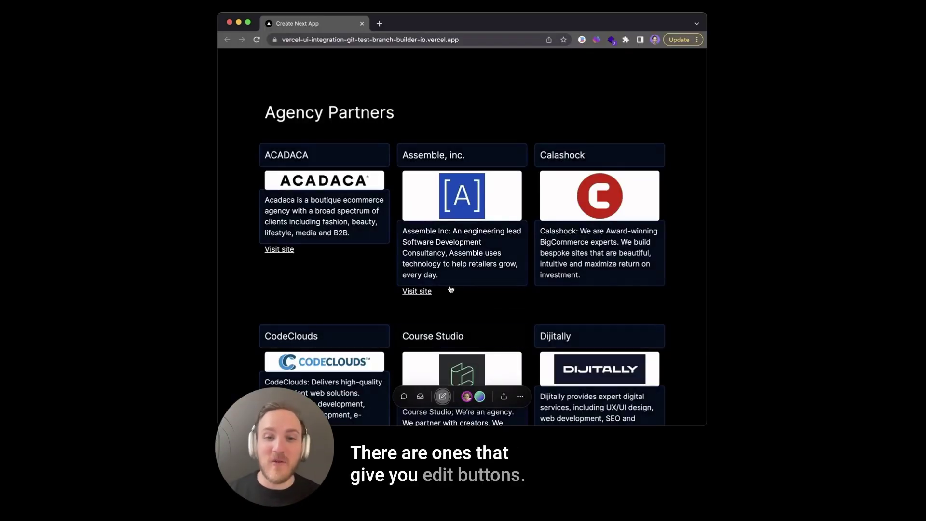
- Open the Assemble, inc. entry in Builder.io and drag a Hero block plus another component onto the Homepage
{"action": "left_click", "coordinate": [493, 138]}
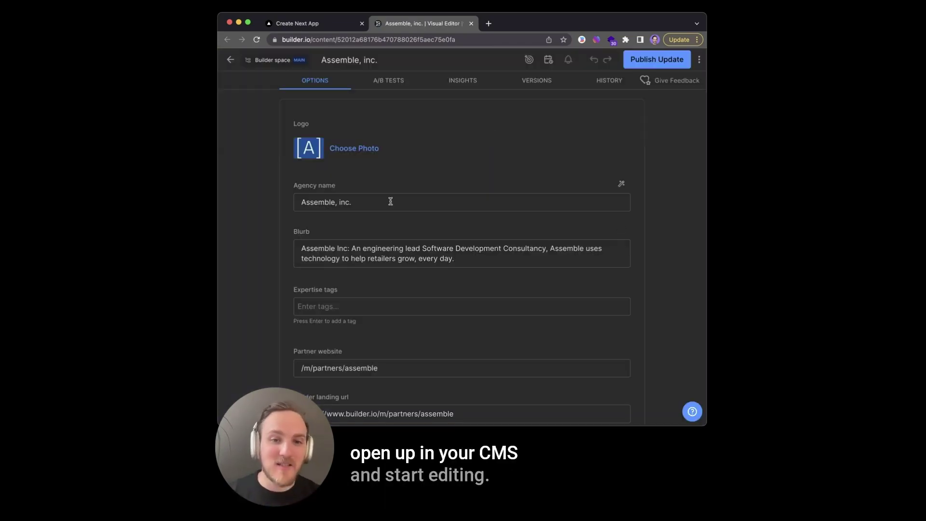
{"action": "triple_click", "coordinate": [391, 201]}
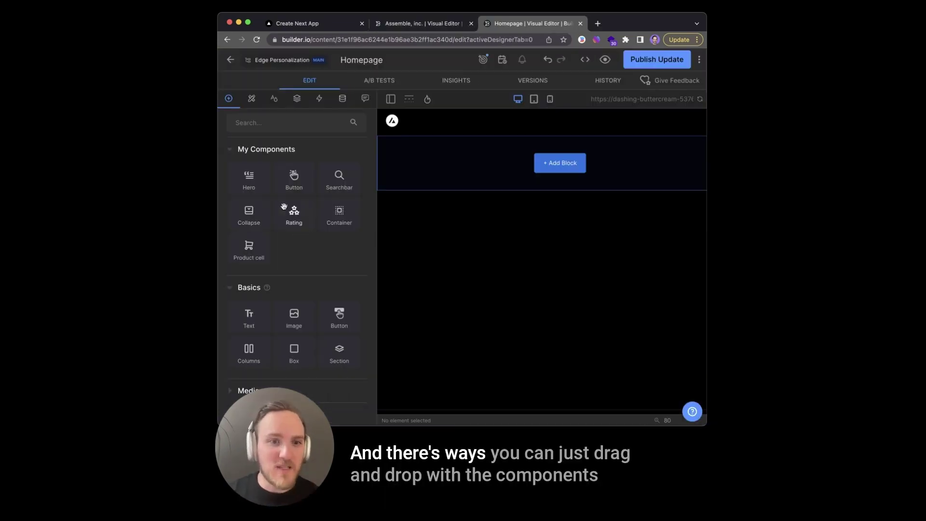
{"action": "left_click_drag", "start_coordinate": [284, 207], "coordinate": [462, 160]}
{"action": "left_click_drag", "start_coordinate": [248, 213], "coordinate": [454, 239]}
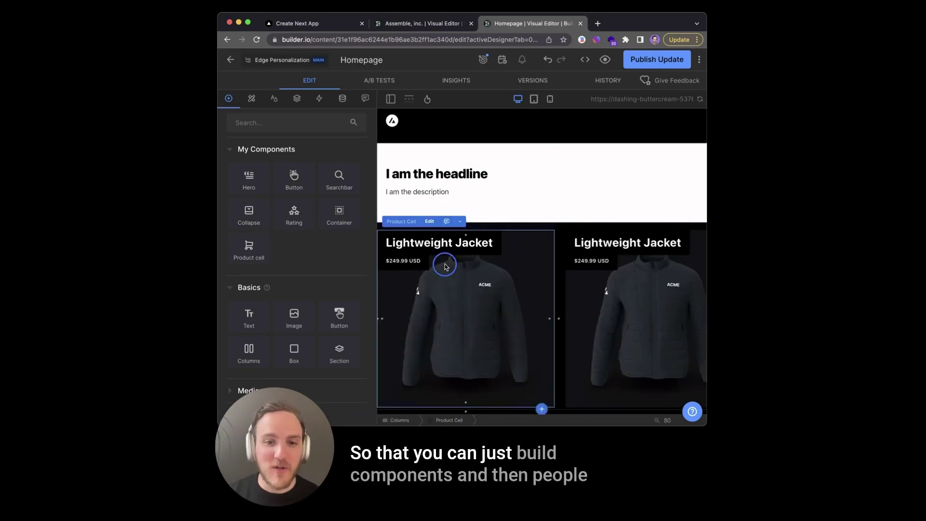
- Set the first product cell to New Short Sleeve T-Shirt with the slim variant
{"action": "double_click", "coordinate": [444, 264]}
{"action": "left_click", "coordinate": [334, 282]}
{"action": "left_click", "coordinate": [289, 262]}
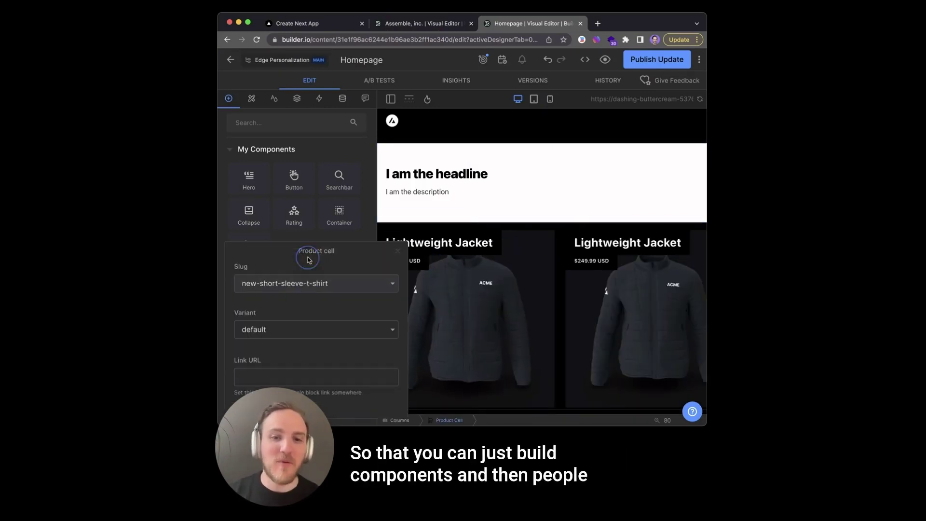
{"action": "left_click", "coordinate": [296, 330]}
{"action": "left_click", "coordinate": [278, 350]}
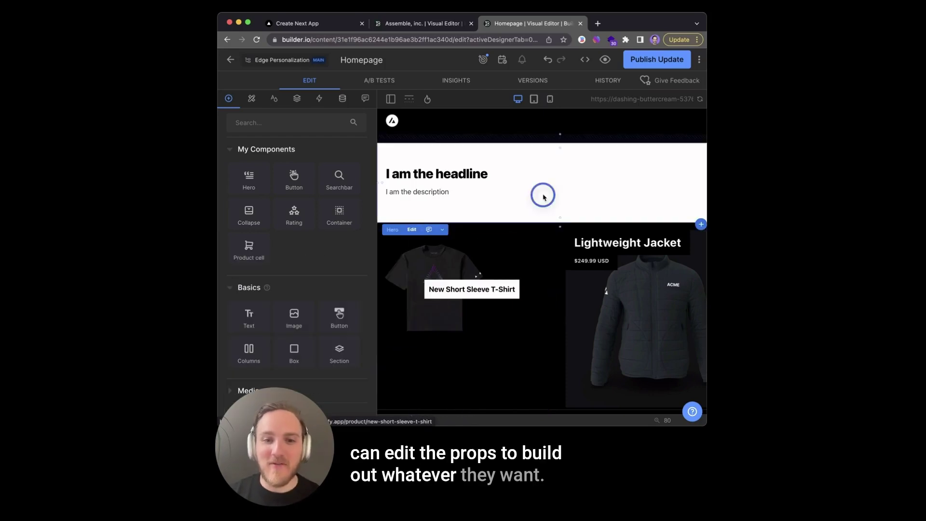
- Replace the hero headline with 'A lot less tickets!!!!'
{"action": "double_click", "coordinate": [500, 197]}
{"action": "key", "text": "super+a"}
{"action": "type", "text": "A lot less tickets"}
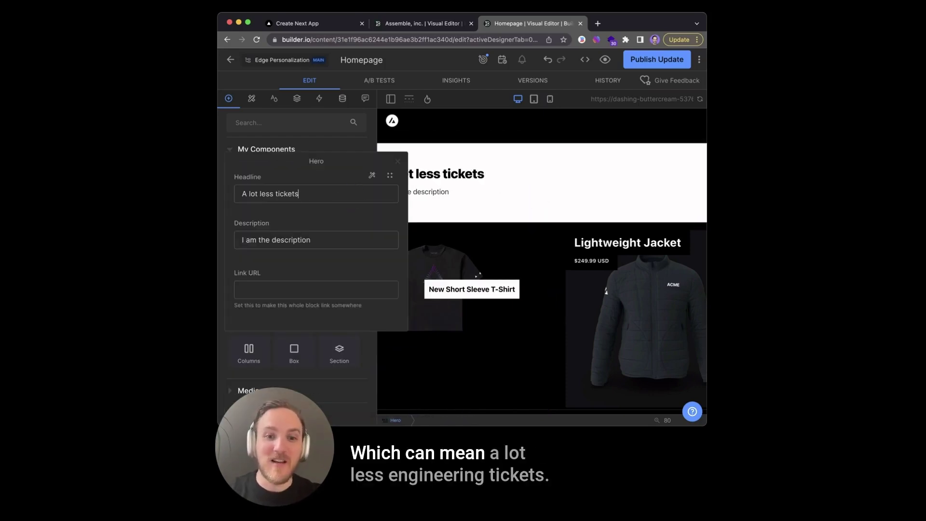
{"action": "type", "text": "!!"}
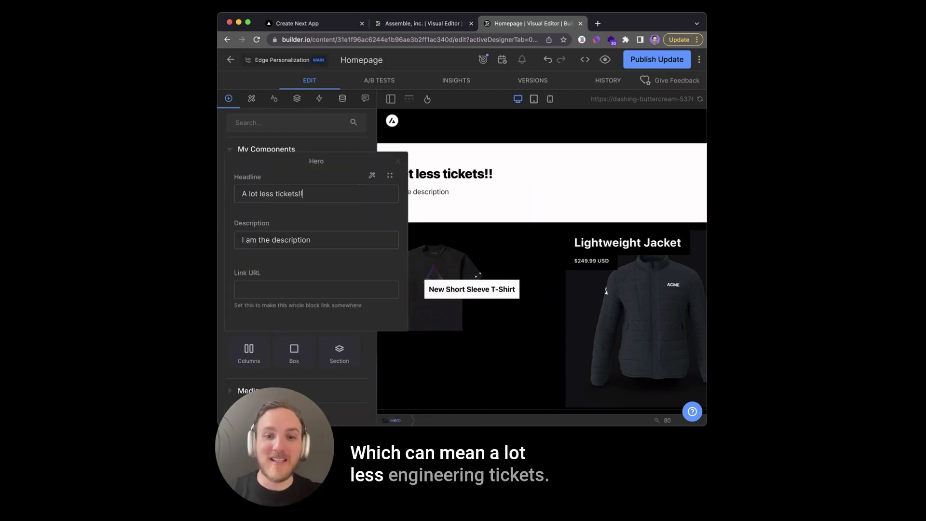
{"action": "type", "text": "!!"}
{"action": "key", "text": "Escape"}
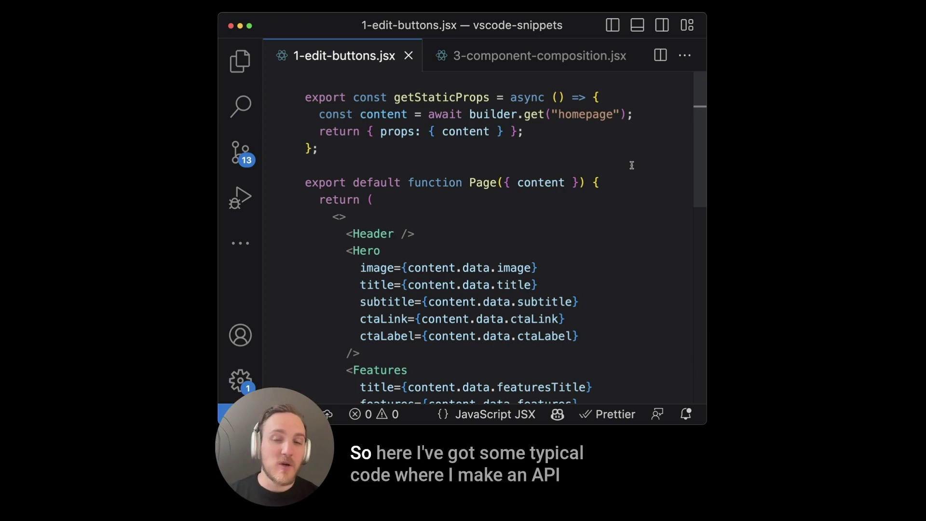
{"action": "left_click", "coordinate": [648, 115]}
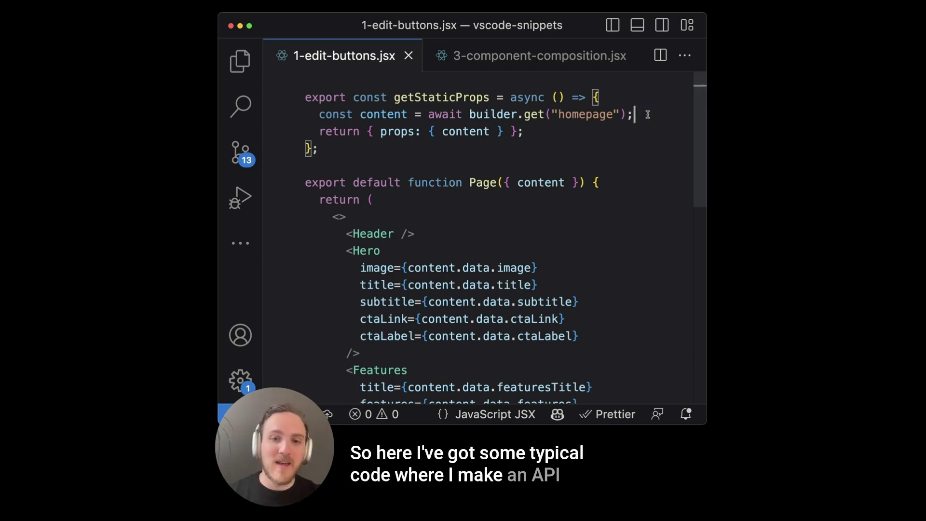
{"action": "key", "text": "shift+Home"}
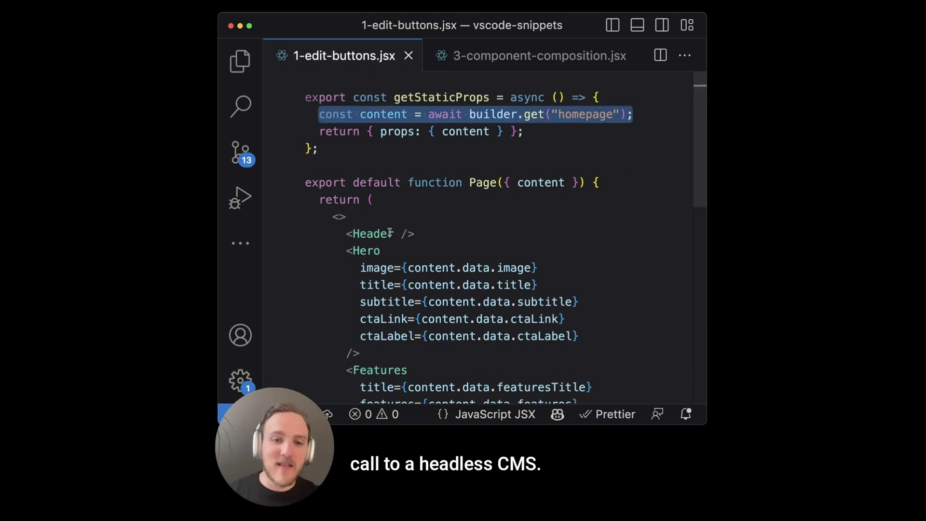
{"action": "left_click_drag", "start_coordinate": [346, 233], "coordinate": [589, 338]}
{"action": "left_click", "coordinate": [603, 337]}
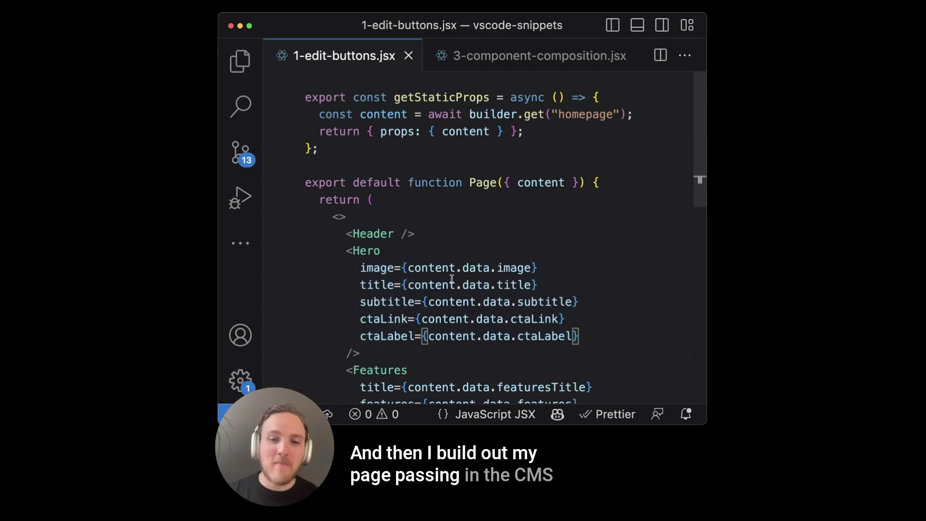
{"action": "left_click_drag", "start_coordinate": [424, 268], "coordinate": [530, 269]}
{"action": "left_click_drag", "start_coordinate": [331, 269], "coordinate": [534, 337]}
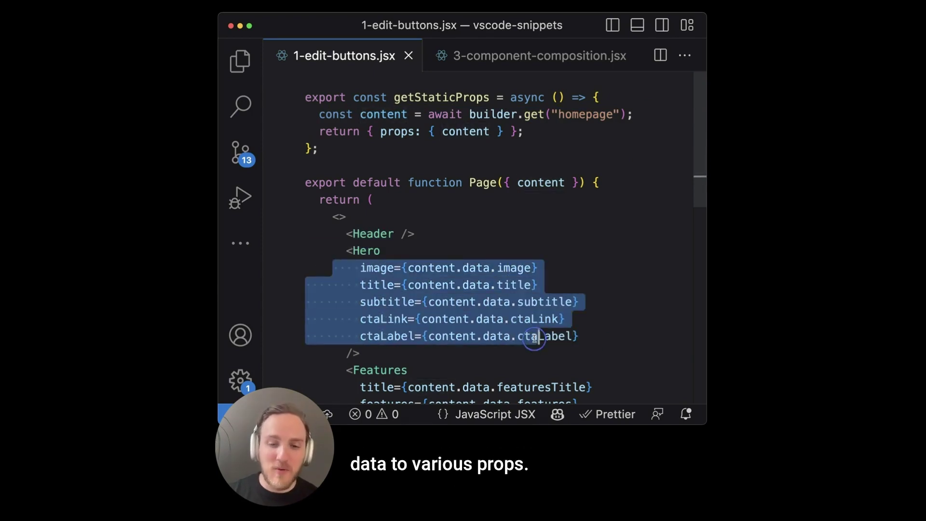
{"action": "left_click", "coordinate": [535, 337]}
{"action": "scroll", "coordinate": [534, 338], "scroll_direction": "down", "scroll_amount": 5}
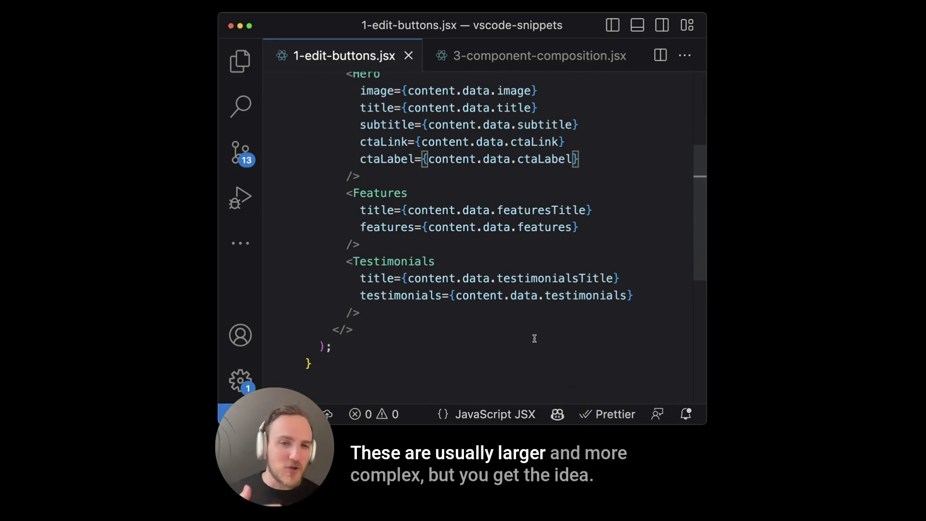
{"action": "scroll", "coordinate": [534, 338], "scroll_direction": "up", "scroll_amount": 5}
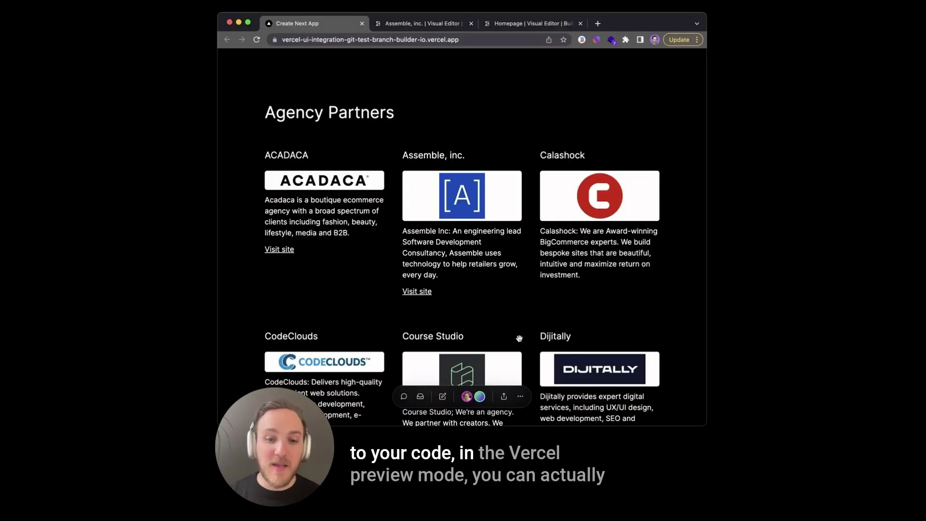
- Enable edit mode in the Vercel toolbar and open the Assemble, inc. card in Builder.io
{"action": "left_click", "coordinate": [442, 396]}
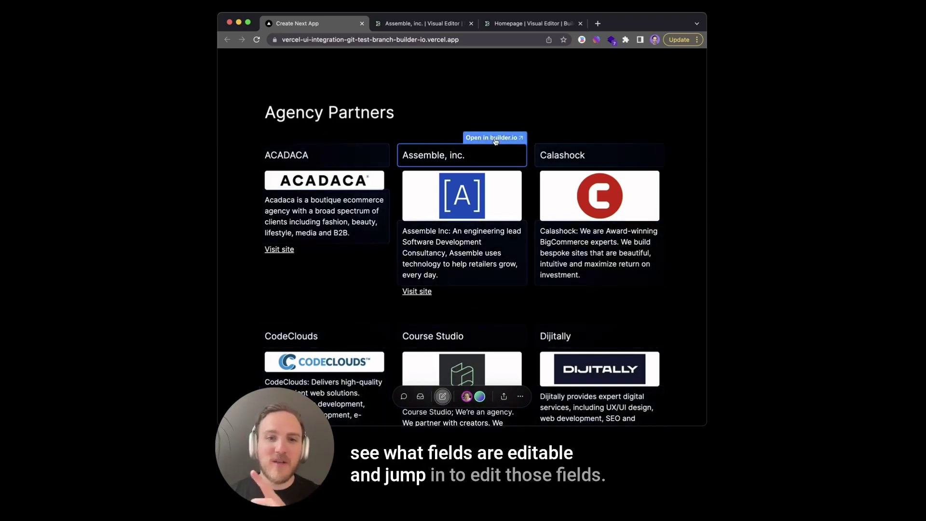
{"action": "left_click", "coordinate": [494, 138]}
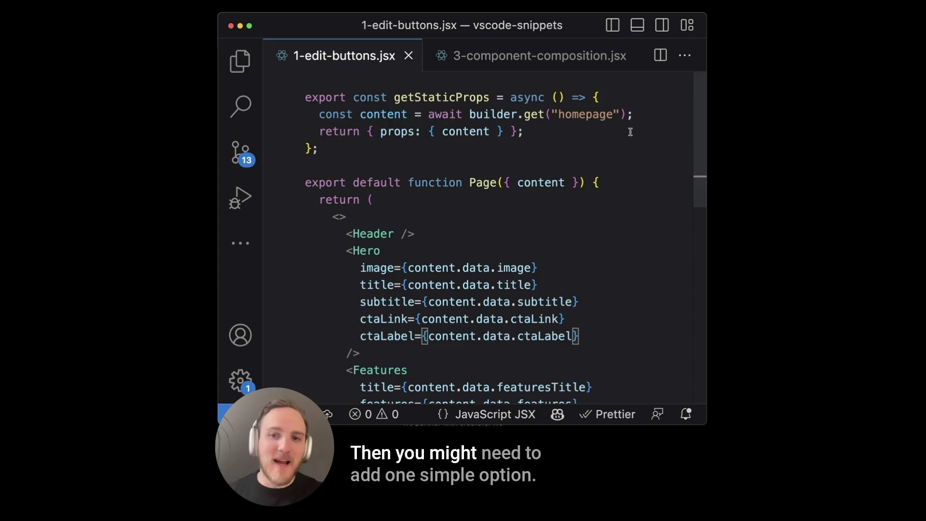
- Add an options object after "homepage" in builder.get, with vercelPreview set from VERCEL_ENV === "preview"
{"action": "left_click", "coordinate": [622, 114]}
{"action": "type", "text": ", {"}
{"action": "key", "text": "Return"}
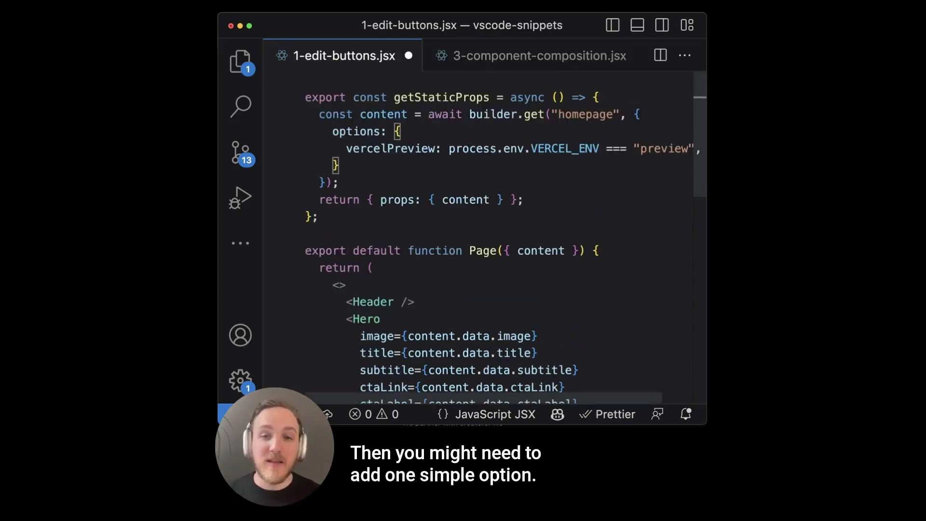
{"action": "key", "text": "shift+End"}
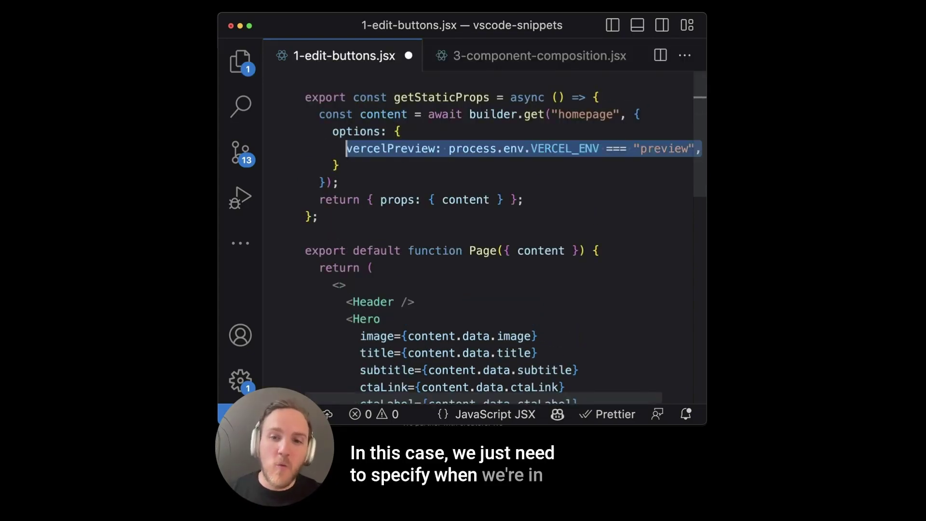
{"action": "key", "text": "Left"}
{"action": "key", "text": "alt+shift+Right"}
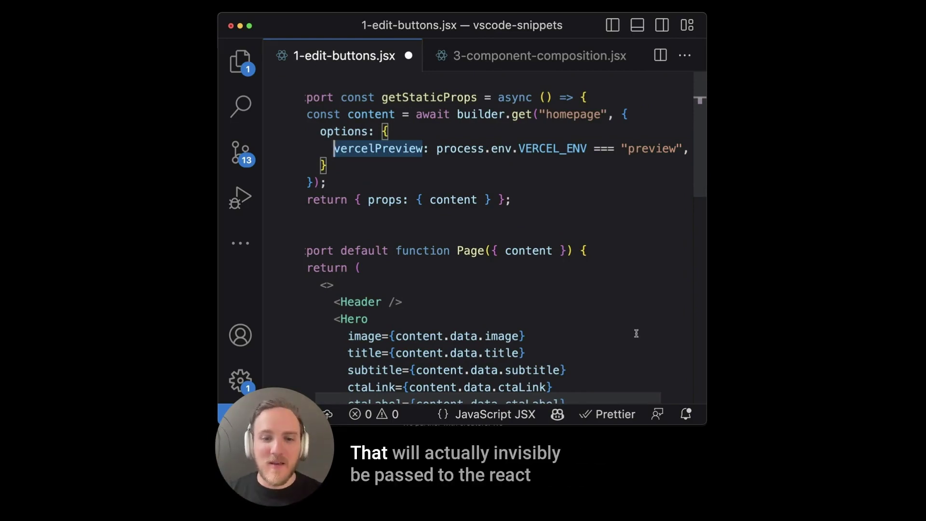
- Highlight the Hero component's props further down the file
{"action": "scroll", "coordinate": [634, 331], "scroll_direction": "down", "scroll_amount": 4}
{"action": "left_click_drag", "start_coordinate": [346, 195], "coordinate": [587, 279]}
{"action": "left_click", "coordinate": [589, 275]}
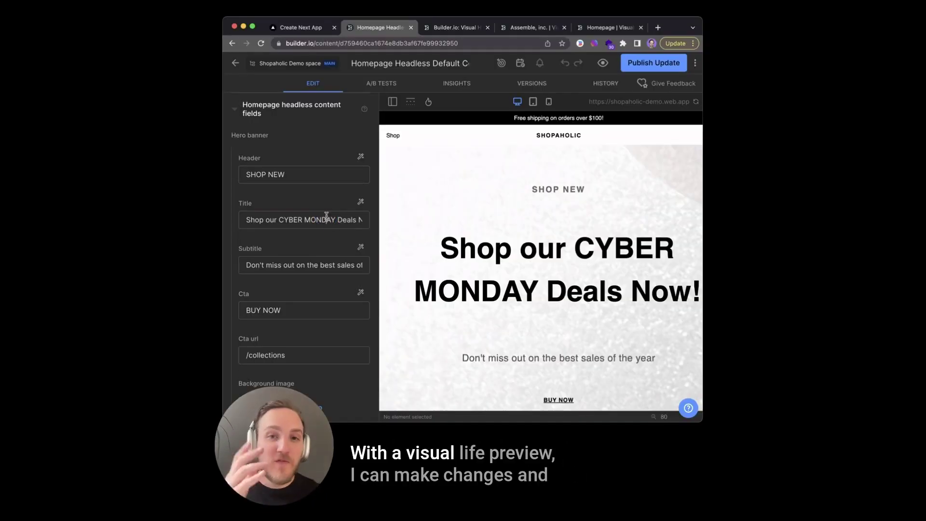
- Change the hero Title to 'Make changes!!' with filler text and check it at mobile and desktop widths
{"action": "triple_click", "coordinate": [325, 216]}
{"action": "type", "text": "Make changes!!"}
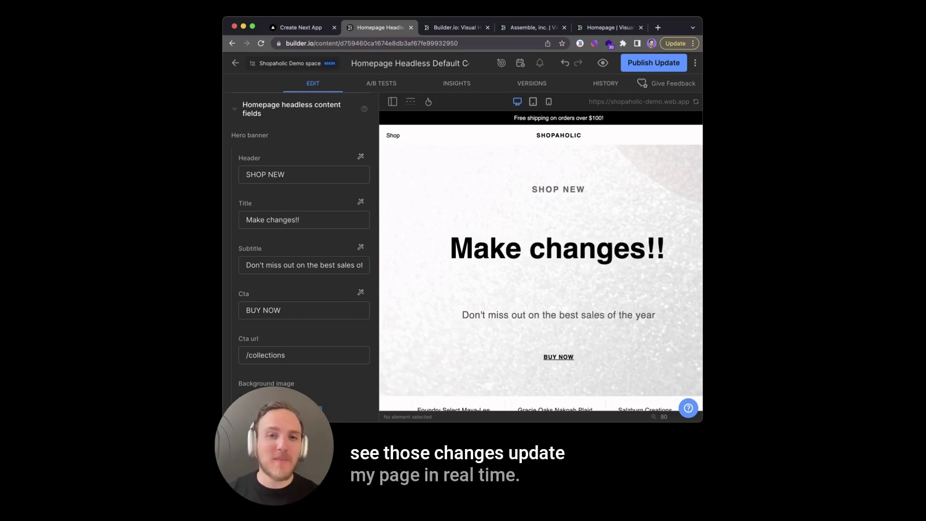
{"action": "type", "text": " asdflkj "}
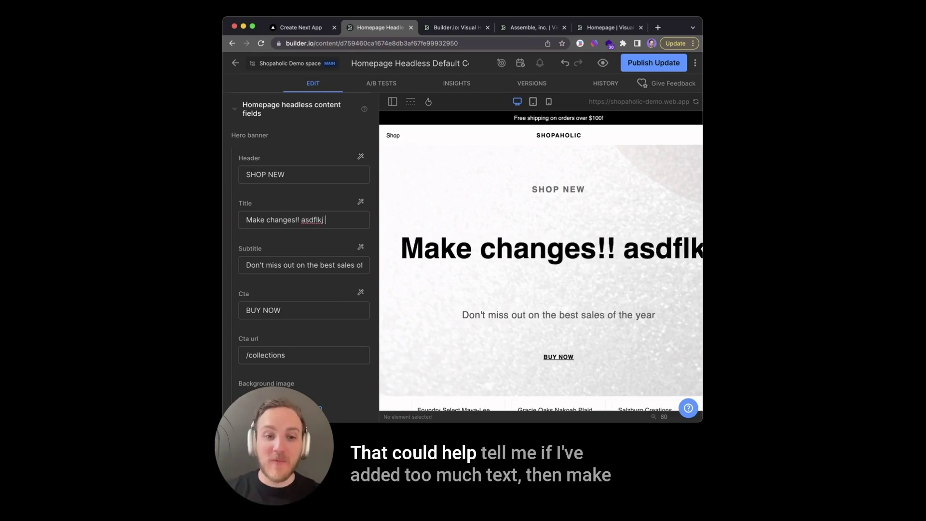
{"action": "type", "text": "asdflk jasdflkj asdflkj asdflkj asdf"}
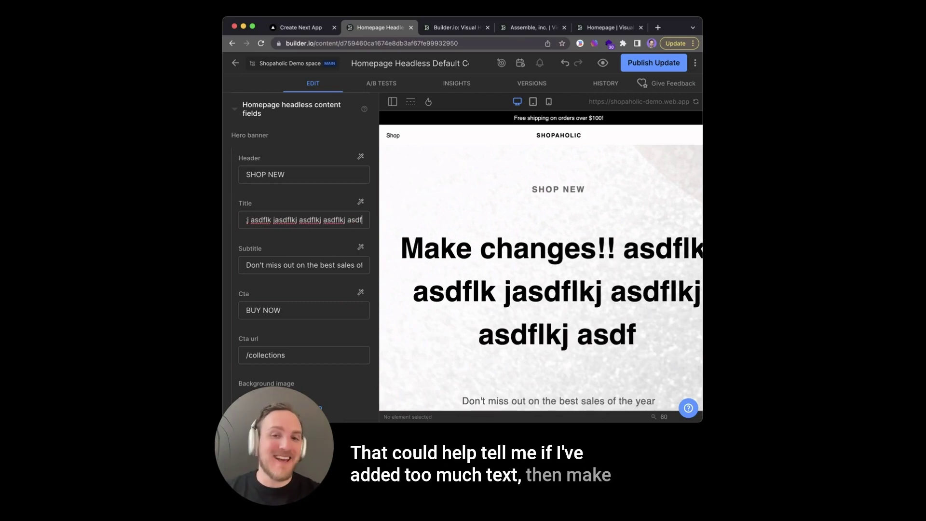
{"action": "left_click", "coordinate": [548, 101]}
{"action": "left_click", "coordinate": [518, 103]}
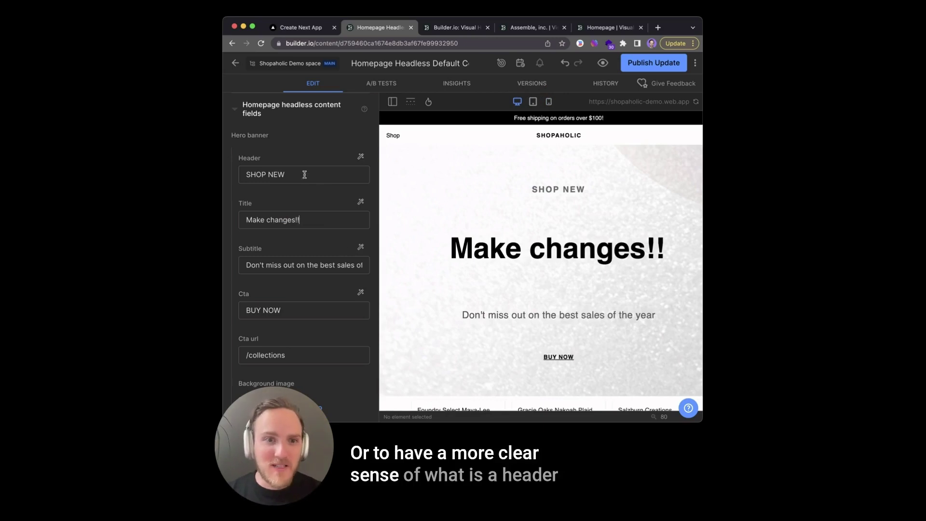
- Type test text into the Header and Title fields
{"action": "left_click", "coordinate": [289, 175]}
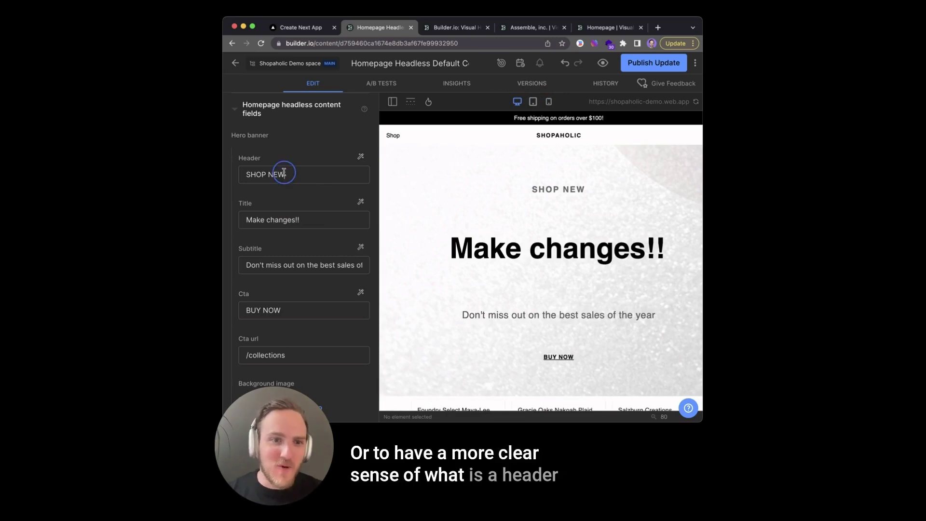
{"action": "key", "text": "super+a"}
{"action": "type", "text": "sdfasdf"}
{"action": "left_click", "coordinate": [323, 213]}
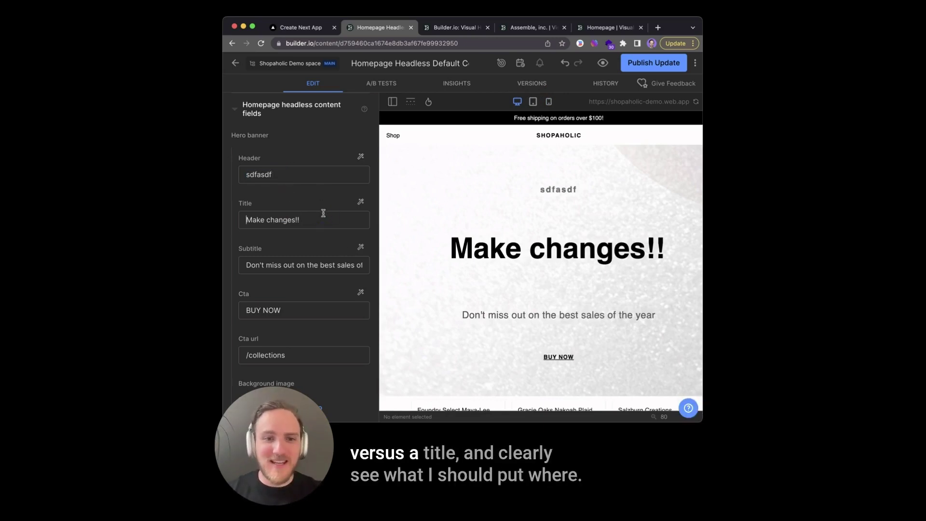
{"action": "type", "text": "asdfk"}
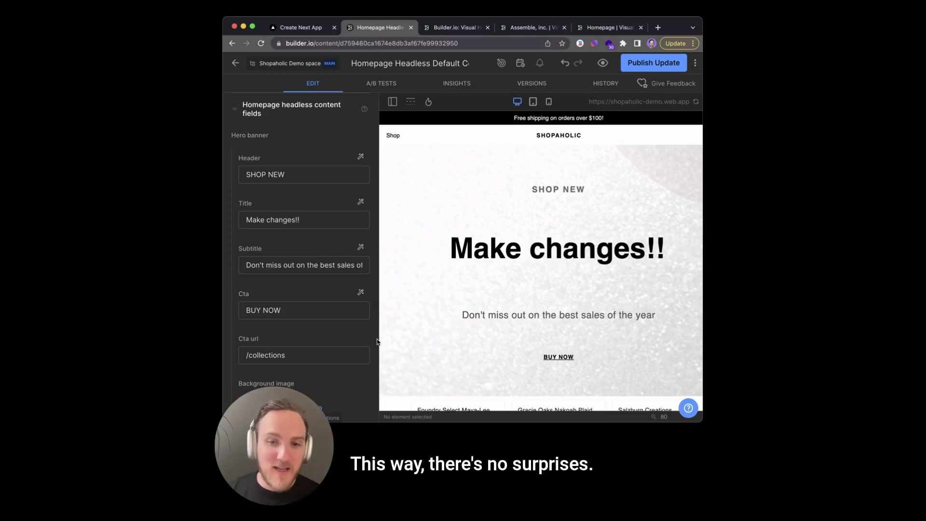
- Try the gift-on-wood photo as hero background, then undo to keep the glitter background
{"action": "left_click", "coordinate": [318, 408]}
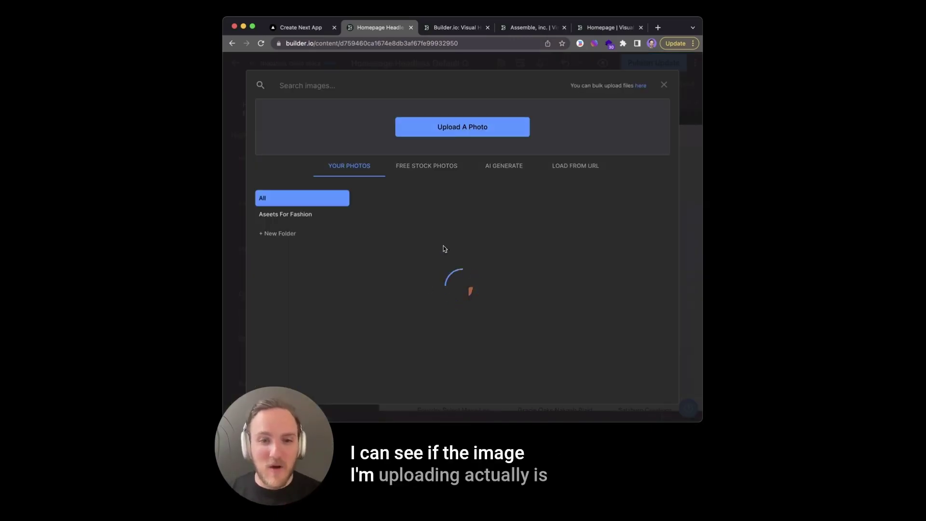
{"action": "left_click", "coordinate": [412, 235]}
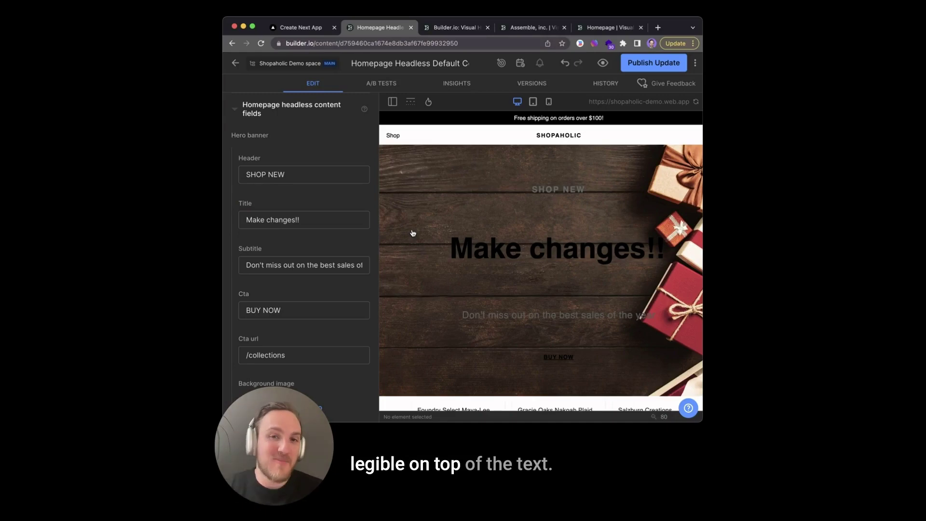
{"action": "left_click", "coordinate": [565, 62]}
- Add a Secondary Banner titled 'See what I'm doing'
{"action": "scroll", "coordinate": [388, 365], "scroll_direction": "down", "scroll_amount": 5}
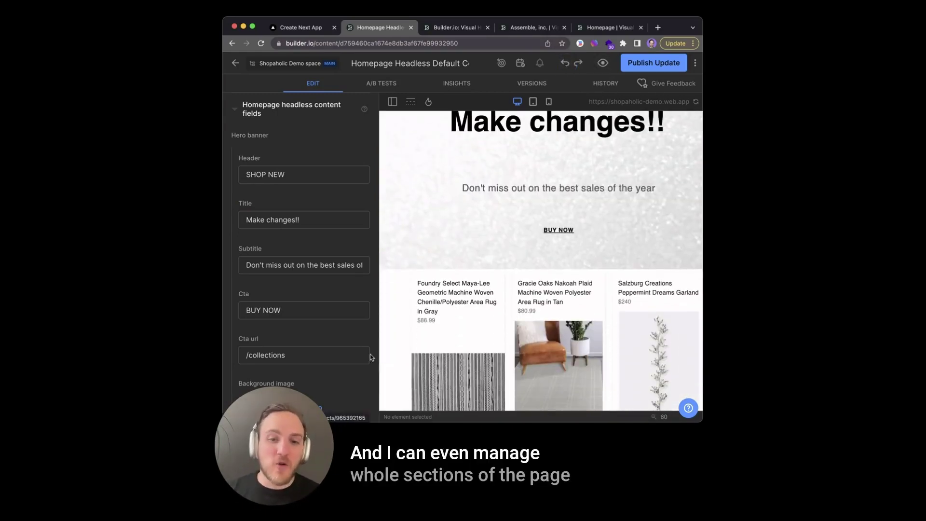
{"action": "scroll", "coordinate": [357, 347], "scroll_direction": "down", "scroll_amount": 5}
{"action": "left_click", "coordinate": [286, 330]}
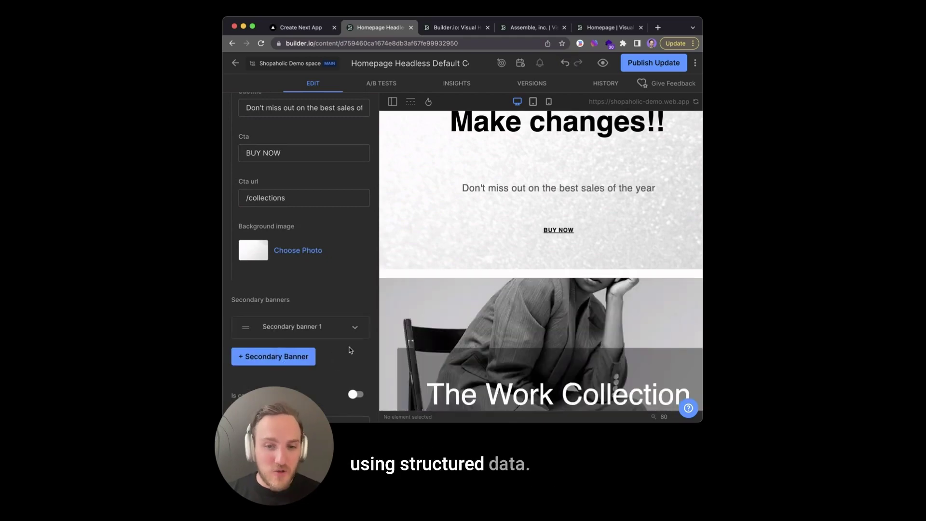
{"action": "type", "text": "See what I'm doing"}
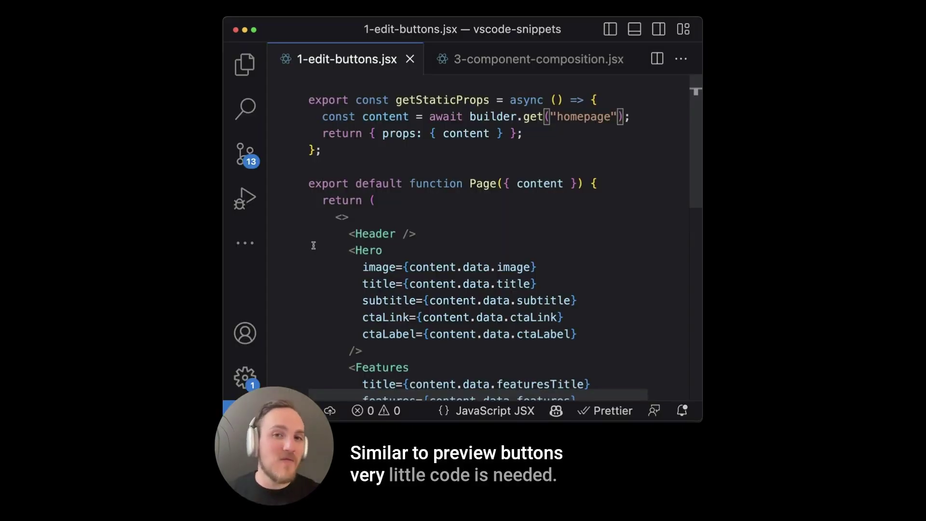
- Type BuilderContent at the opening fragment line to wrap the markup, and highlight the Hero props
{"action": "key", "text": "Down"}
{"action": "key", "text": "Down"}
{"action": "key", "text": "Down"}
{"action": "key", "text": "Down"}
{"action": "key", "text": "Down"}
{"action": "key", "text": "Down"}
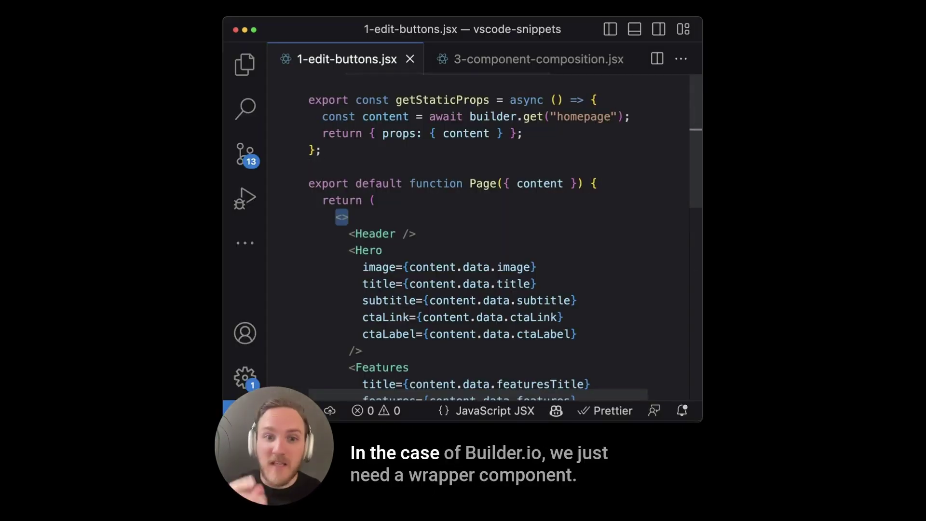
{"action": "type", "text": "BuilderContent content={content"}
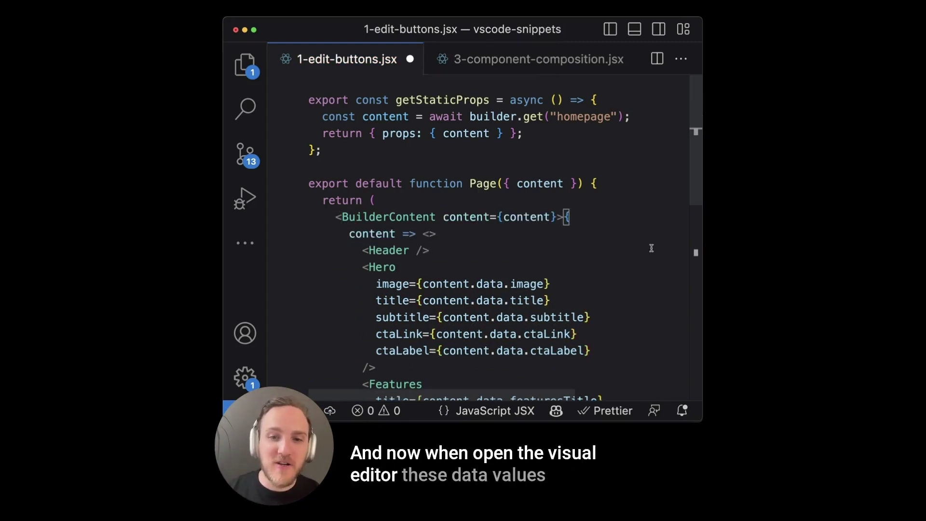
{"action": "left_click_drag", "start_coordinate": [376, 283], "coordinate": [591, 351]}
{"action": "left_click", "coordinate": [591, 351]}
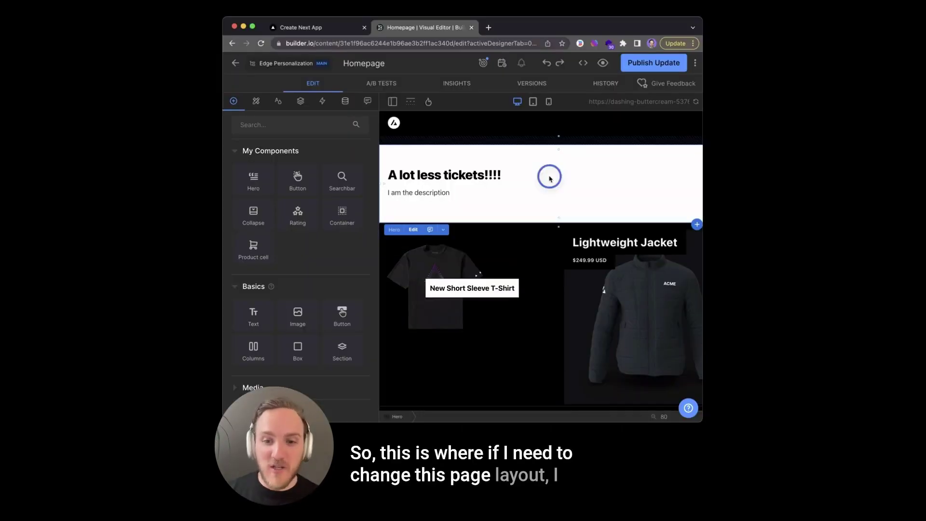
- Move the ticket hero below the products, set the T-shirt card to default, and add Searchbar and Hero above
{"action": "left_click_drag", "start_coordinate": [550, 178], "coordinate": [555, 400]}
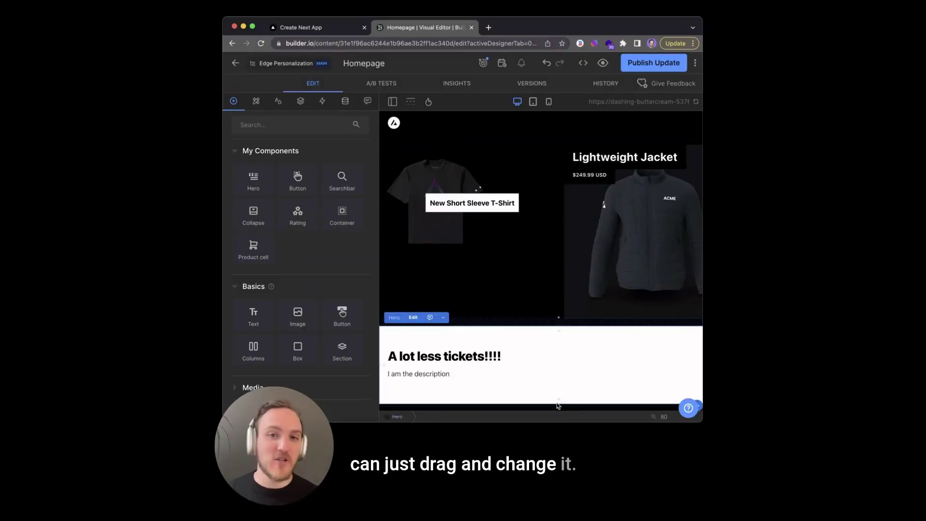
{"action": "double_click", "coordinate": [466, 241]}
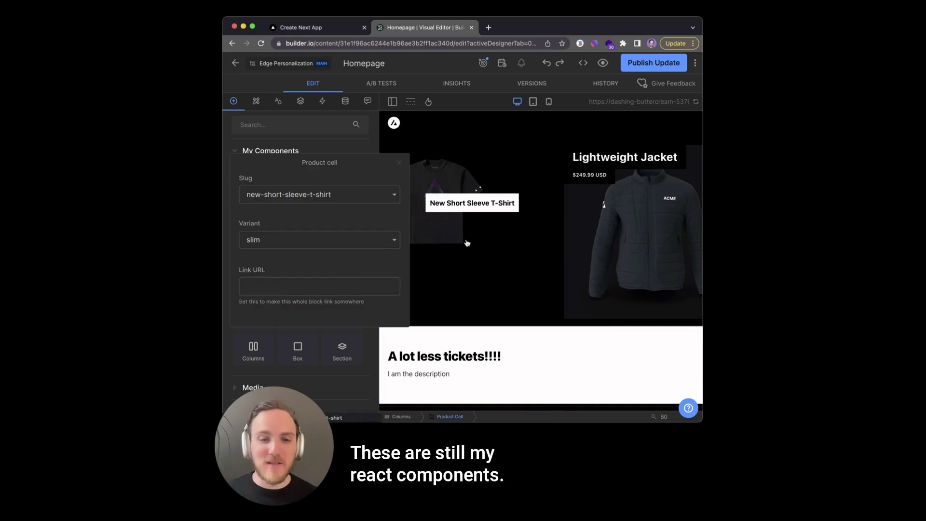
{"action": "left_click", "coordinate": [352, 238]}
{"action": "left_click", "coordinate": [325, 261]}
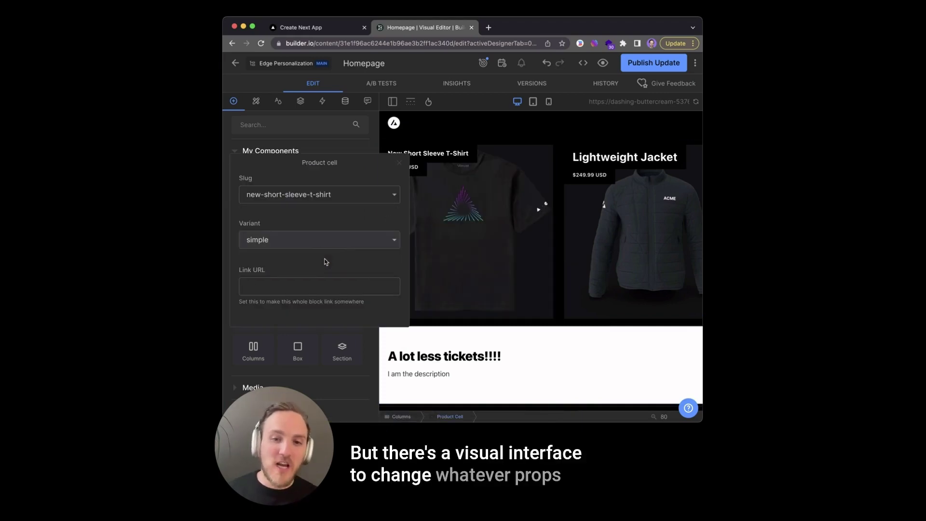
{"action": "left_click", "coordinate": [328, 244]}
{"action": "left_click", "coordinate": [316, 198]}
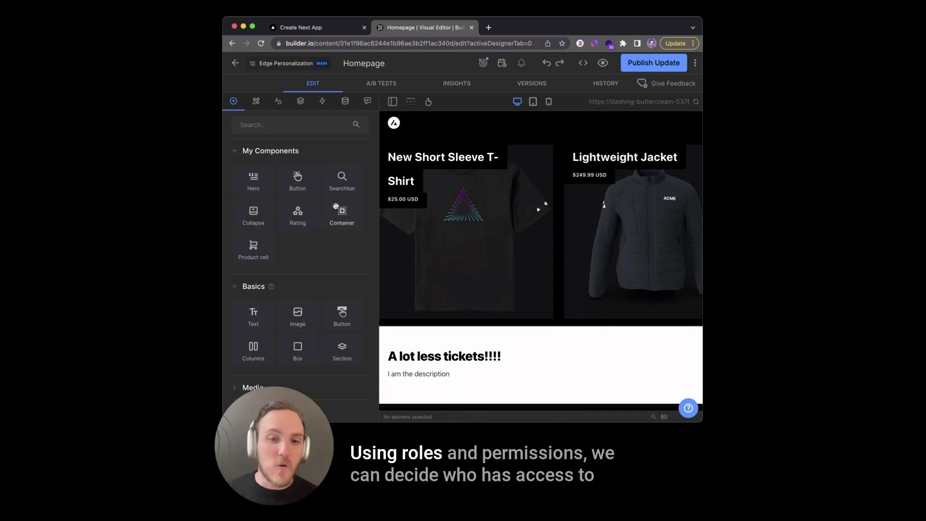
{"action": "left_click_drag", "start_coordinate": [342, 182], "coordinate": [434, 154]}
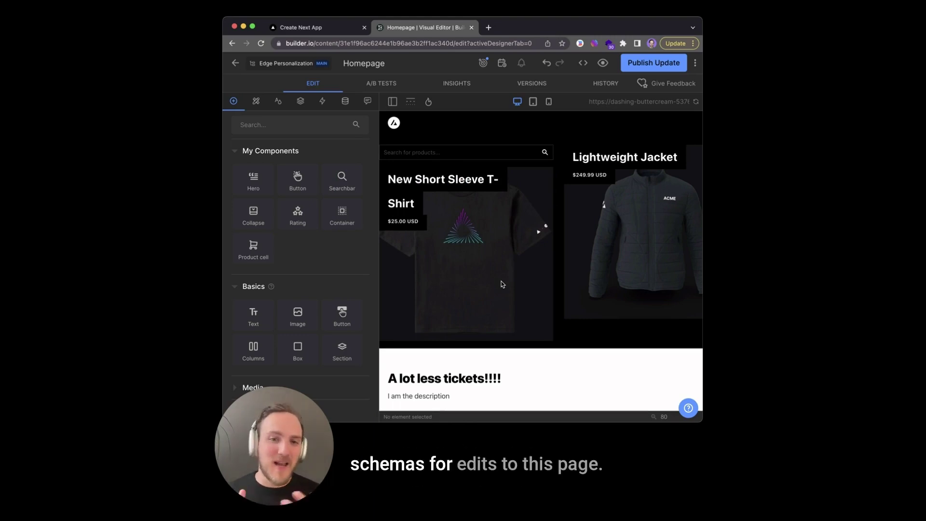
{"action": "left_click_drag", "start_coordinate": [253, 181], "coordinate": [478, 182]}
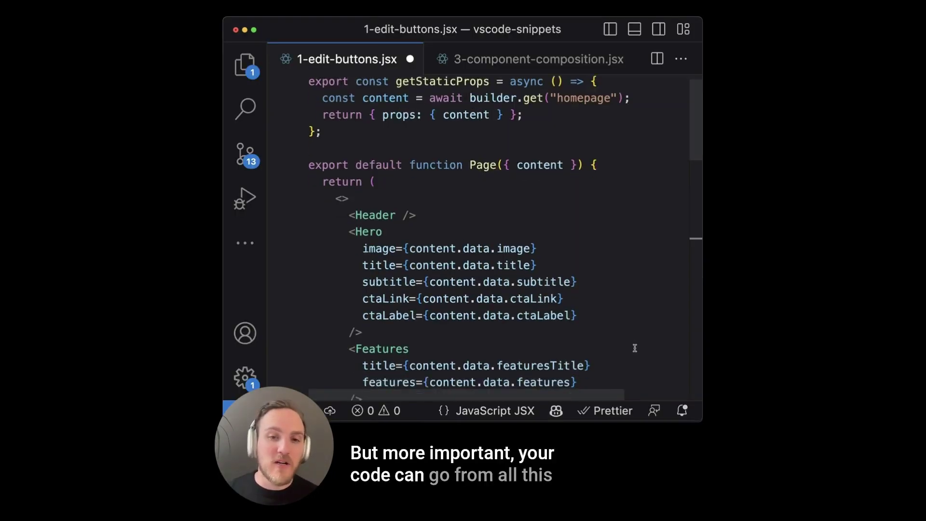
- Switch to 3-component-composition.jsx and highlight the BuilderComponent usage
{"action": "scroll", "coordinate": [634, 348], "scroll_direction": "down", "scroll_amount": 10}
{"action": "key", "text": "ctrl+Tab"}
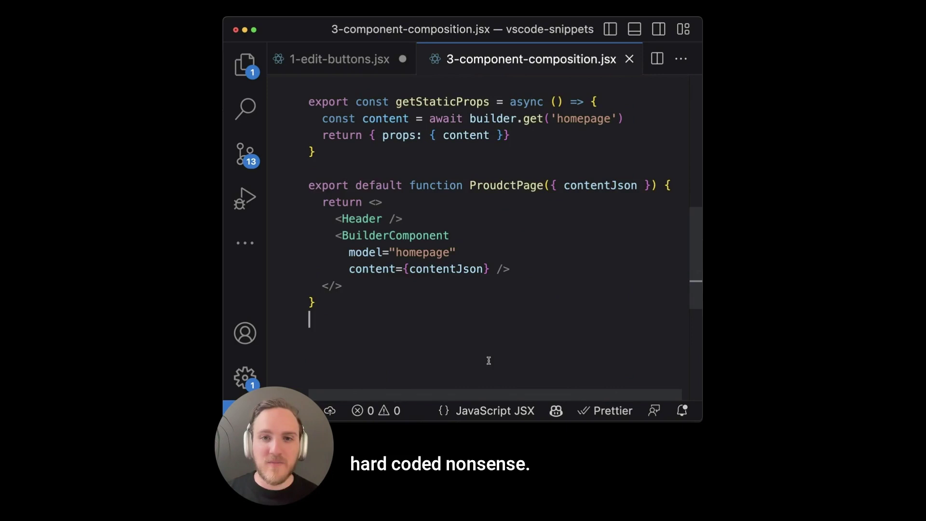
{"action": "left_click_drag", "start_coordinate": [336, 236], "coordinate": [541, 265]}
{"action": "left_click", "coordinate": [544, 267]}
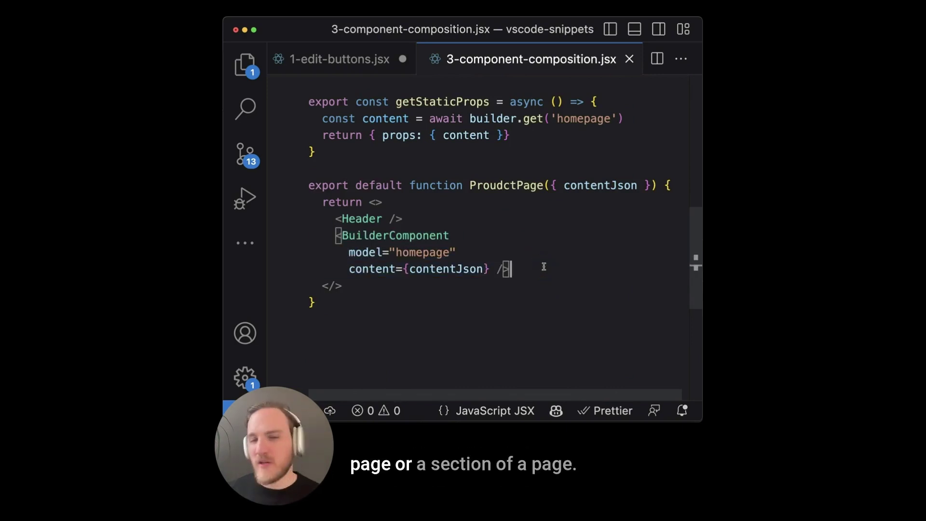
- Highlight the registerComponent(Hero) block, its registered name, and its image and title inputs
{"action": "scroll", "coordinate": [544, 266], "scroll_direction": "up", "scroll_amount": 5}
{"action": "left_click_drag", "start_coordinate": [309, 96], "coordinate": [348, 328]}
{"action": "left_click", "coordinate": [349, 328]}
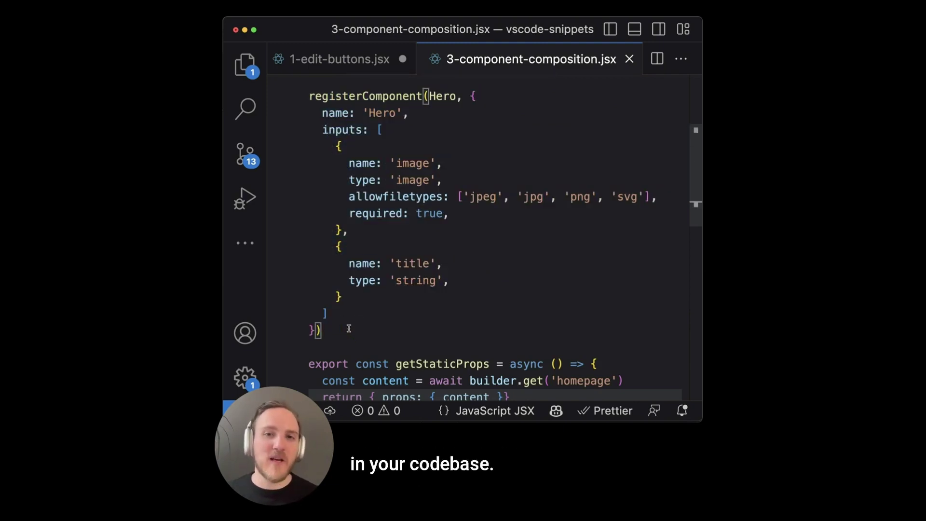
{"action": "left_click_drag", "start_coordinate": [310, 113], "coordinate": [486, 113]}
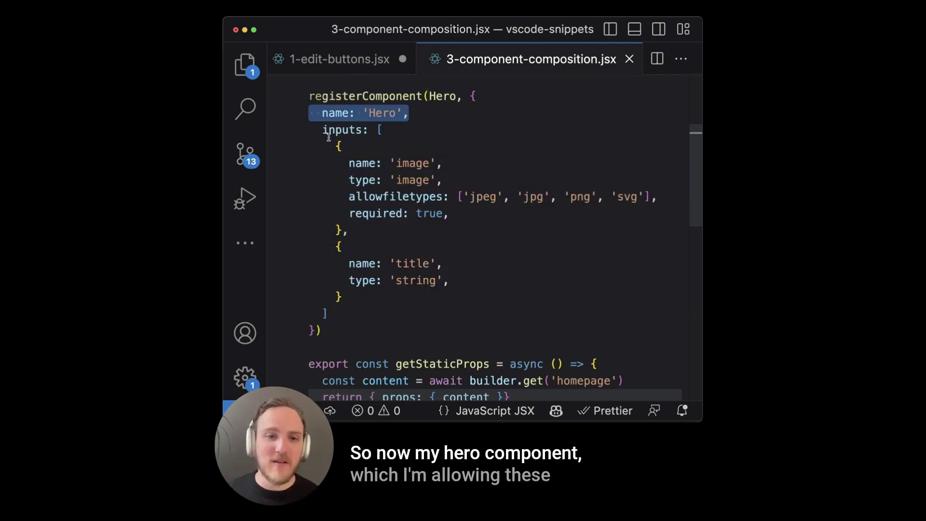
{"action": "left_click_drag", "start_coordinate": [328, 145], "coordinate": [382, 275]}
{"action": "left_click", "coordinate": [387, 294]}
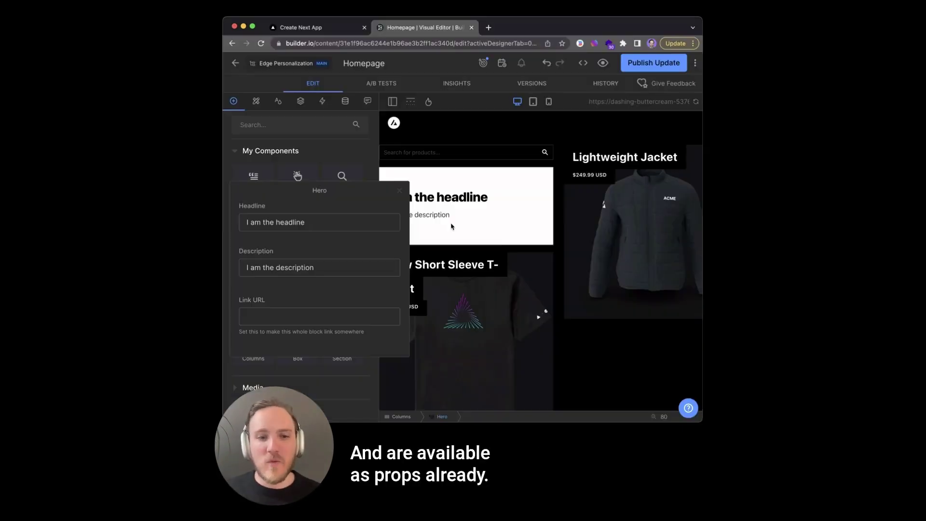
- Overwrite the Hero Headline field with 'Visual and editable' and confirm it
{"action": "triple_click", "coordinate": [310, 224]}
{"action": "type", "text": "Visua"}
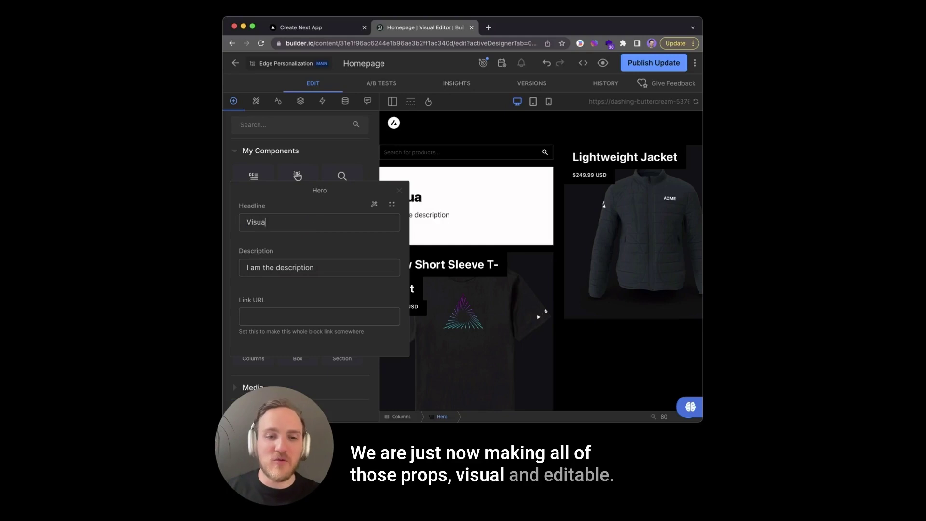
{"action": "type", "text": "l and editable"}
{"action": "key", "text": "Escape"}
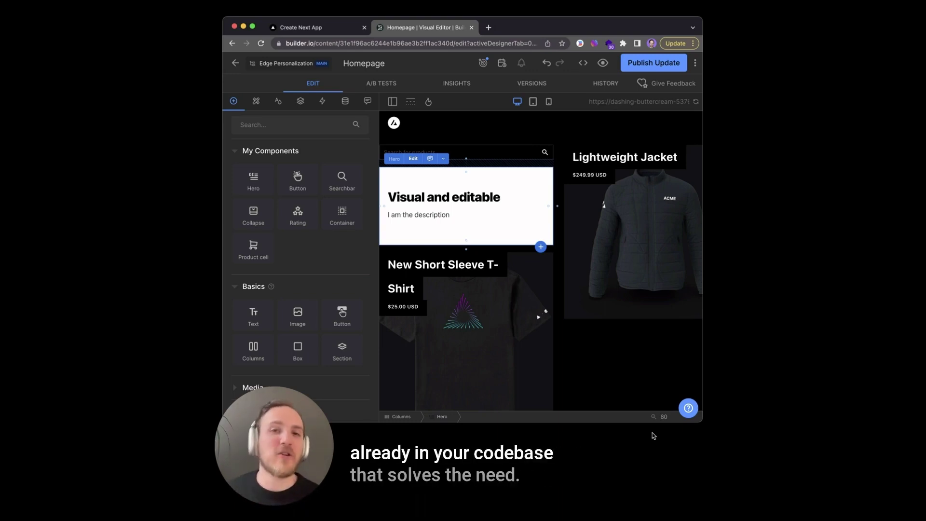
- Delete the search bar and drag the 'Visual and editable' hero above both product columns
{"action": "left_click", "coordinate": [539, 153]}
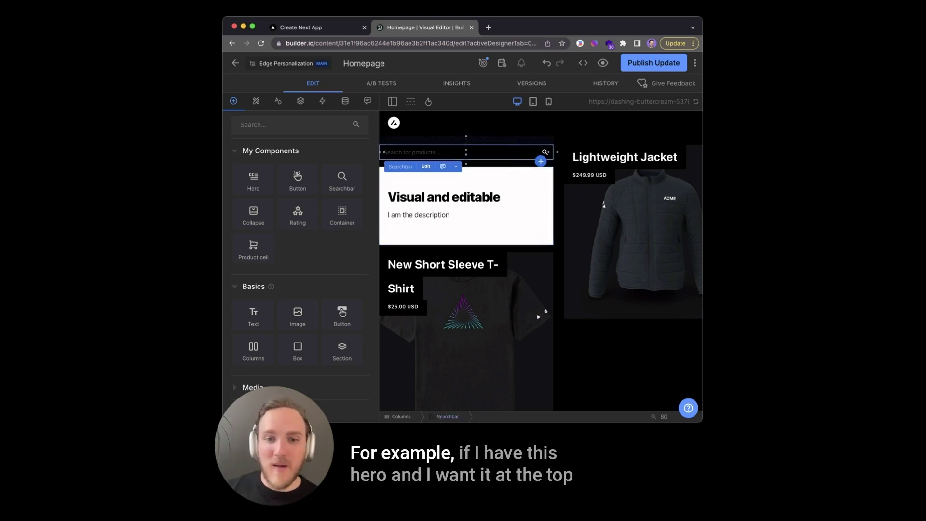
{"action": "key", "text": "Delete"}
{"action": "left_click_drag", "start_coordinate": [492, 179], "coordinate": [581, 135]}
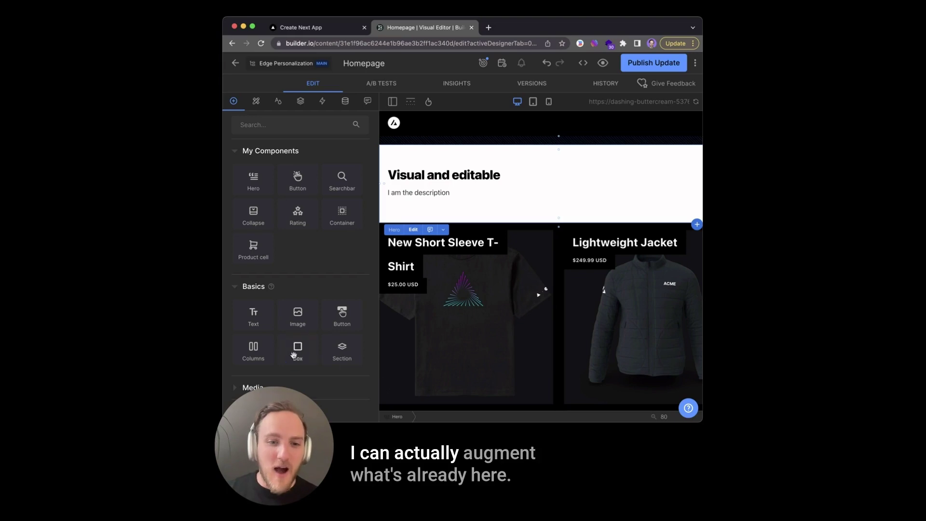
- Add a box with a text element at the top, with 38px font and 26px left padding
{"action": "left_click_drag", "start_coordinate": [297, 346], "coordinate": [547, 146]}
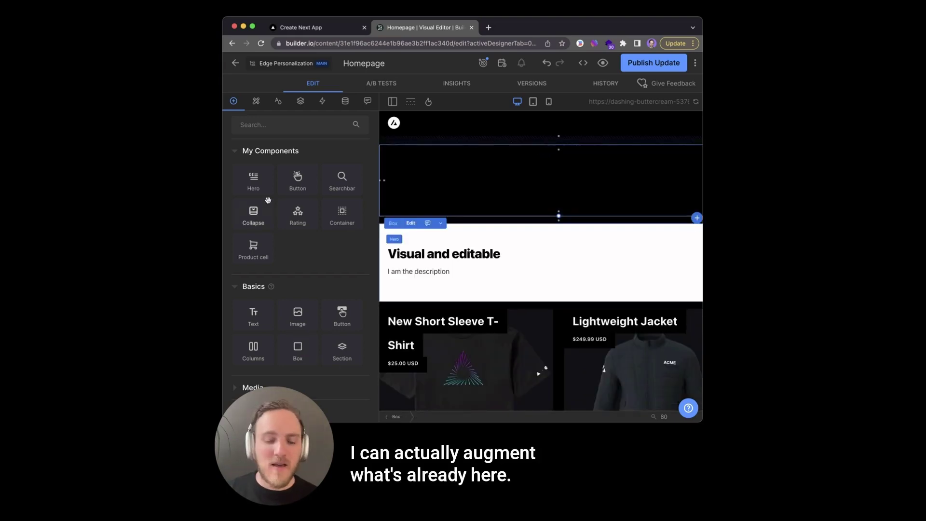
{"action": "left_click_drag", "start_coordinate": [254, 316], "coordinate": [531, 177]}
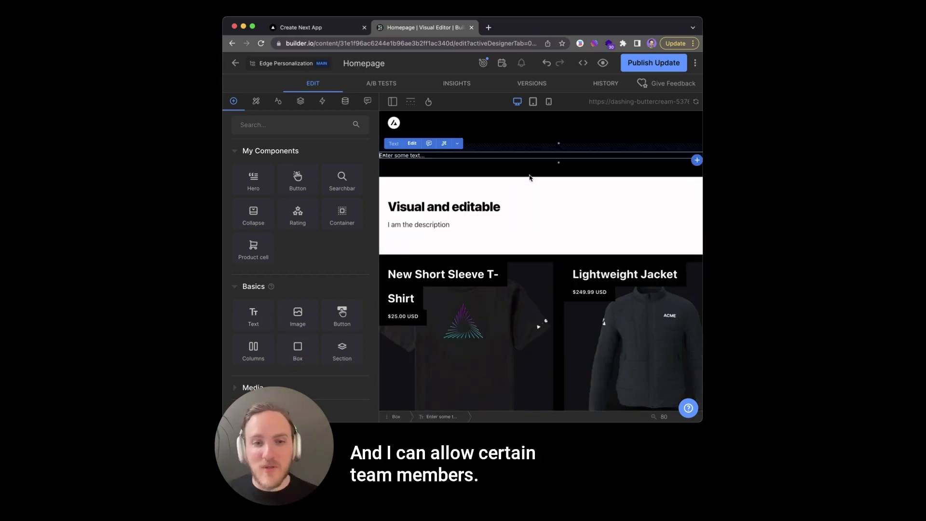
{"action": "left_click", "coordinate": [278, 101]}
{"action": "scroll", "coordinate": [300, 241], "scroll_direction": "down", "scroll_amount": 3}
{"action": "left_click", "coordinate": [242, 298]}
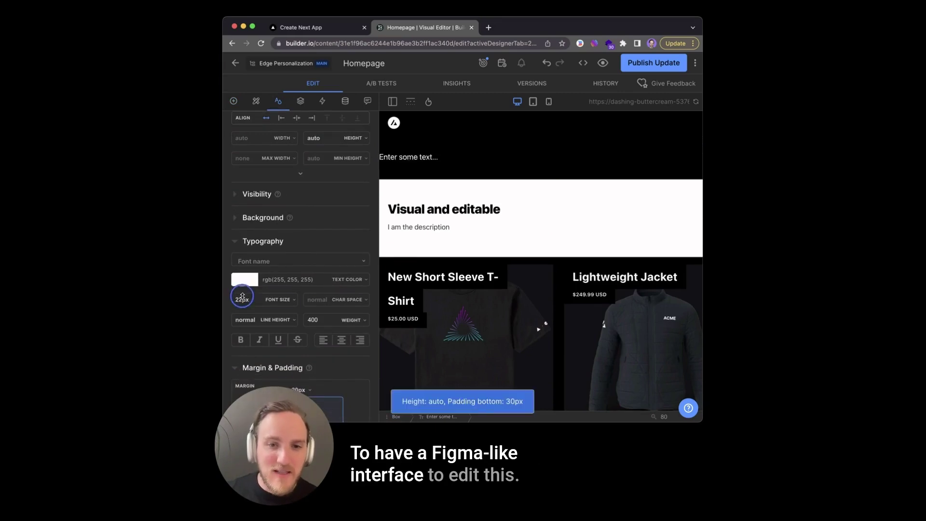
{"action": "left_click_drag", "start_coordinate": [242, 297], "coordinate": [245, 289]}
{"action": "scroll", "coordinate": [287, 375], "scroll_direction": "down", "scroll_amount": 3}
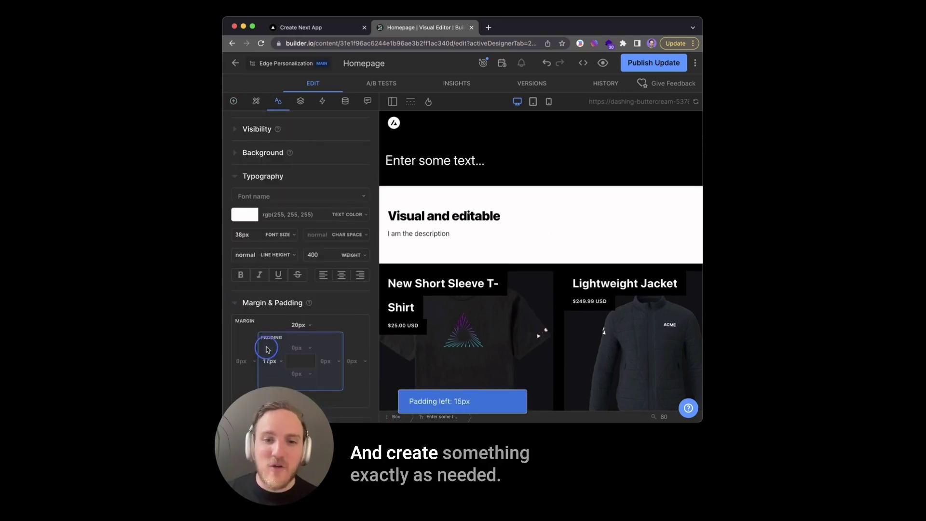
{"action": "left_click_drag", "start_coordinate": [268, 359], "coordinate": [268, 344]}
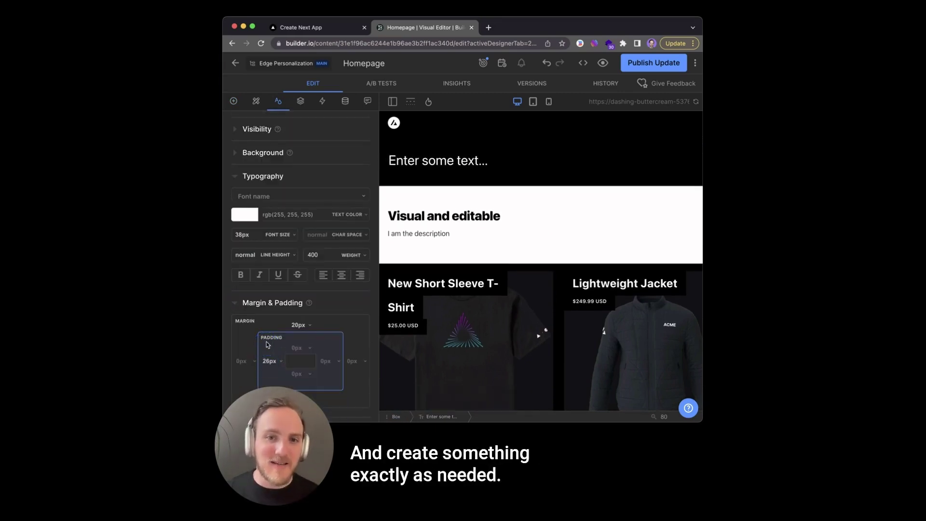
- Add a left-aligned CLICK ME button below the hero heading
{"action": "left_click", "coordinate": [234, 101]}
{"action": "left_click_drag", "start_coordinate": [298, 179], "coordinate": [440, 168]}
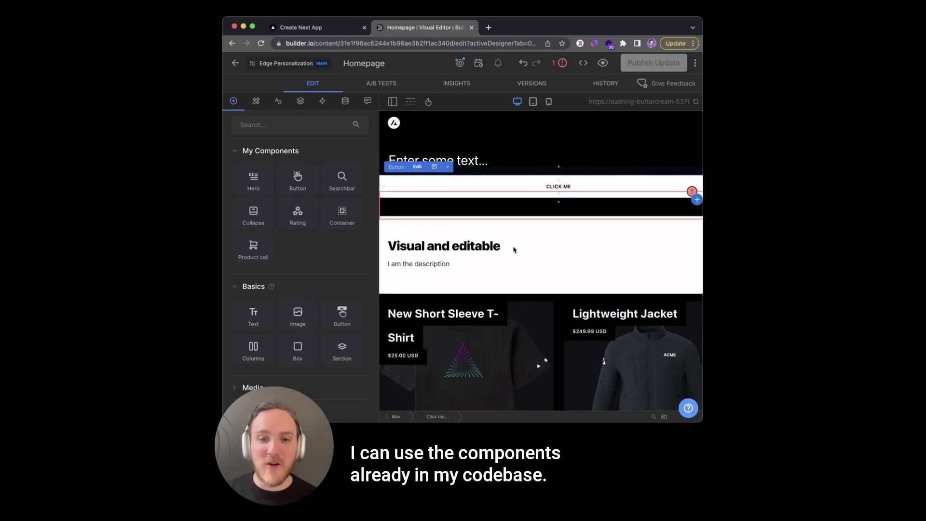
{"action": "left_click", "coordinate": [277, 101]}
{"action": "left_click", "coordinate": [280, 144]}
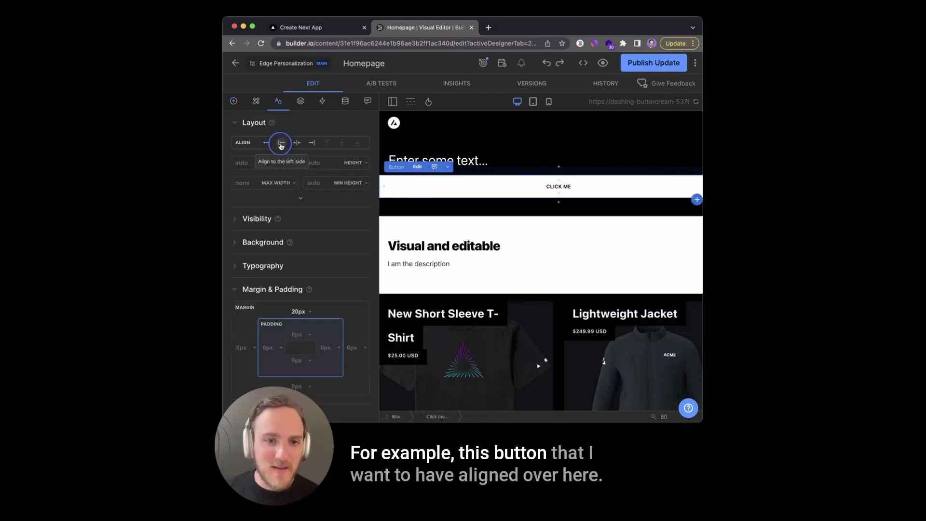
- Change the hero heading text to 'Visual and editable'
{"action": "left_click", "coordinate": [241, 347]}
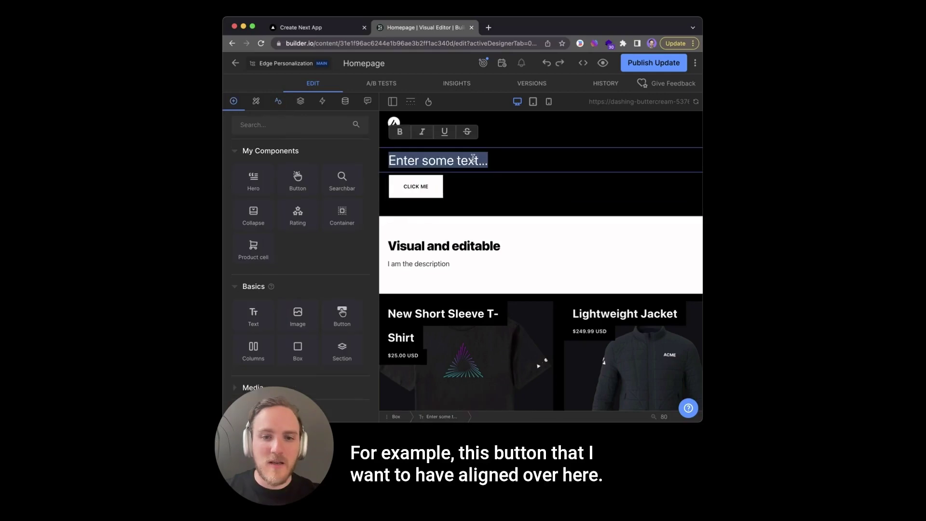
{"action": "type", "text": "Visual e"}
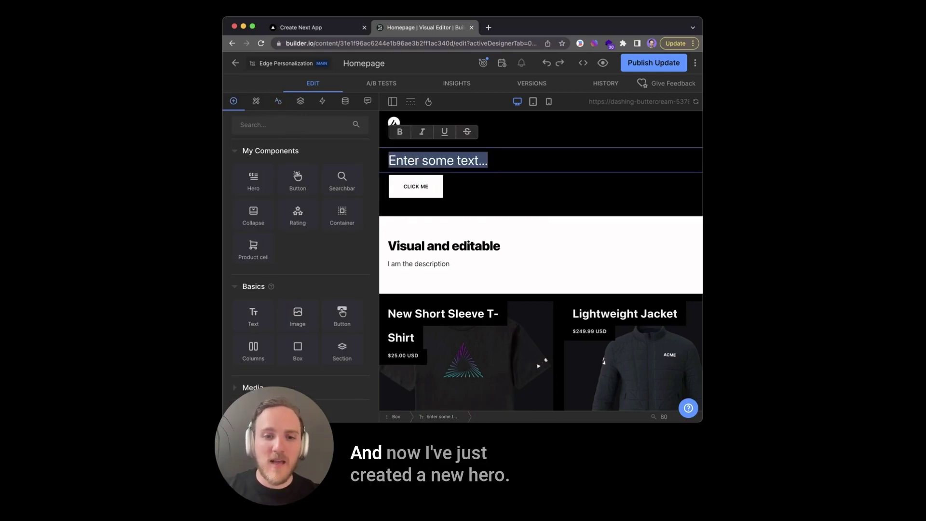
{"action": "type", "text": "Visual and editable"}
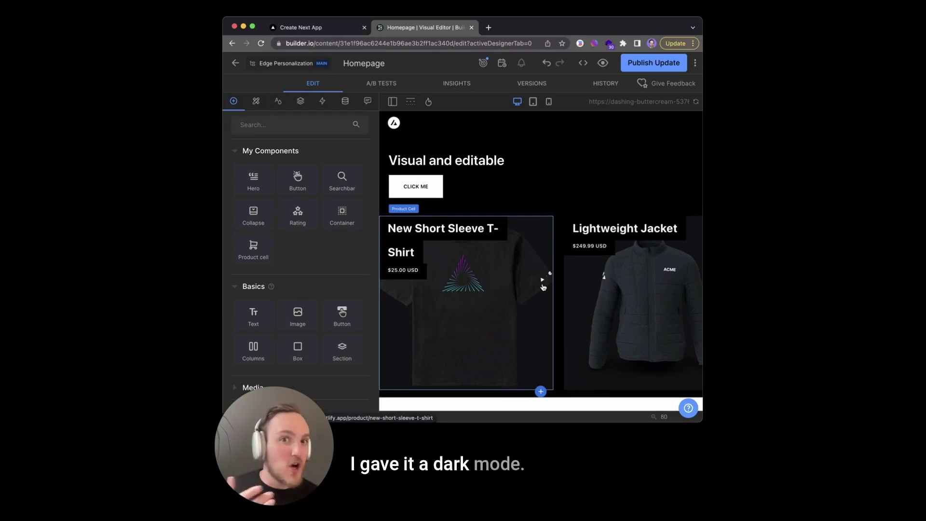
- Add a text line below 'Visual and editable' and increase the hero's padding to make it taller
{"action": "left_click", "coordinate": [656, 62]}
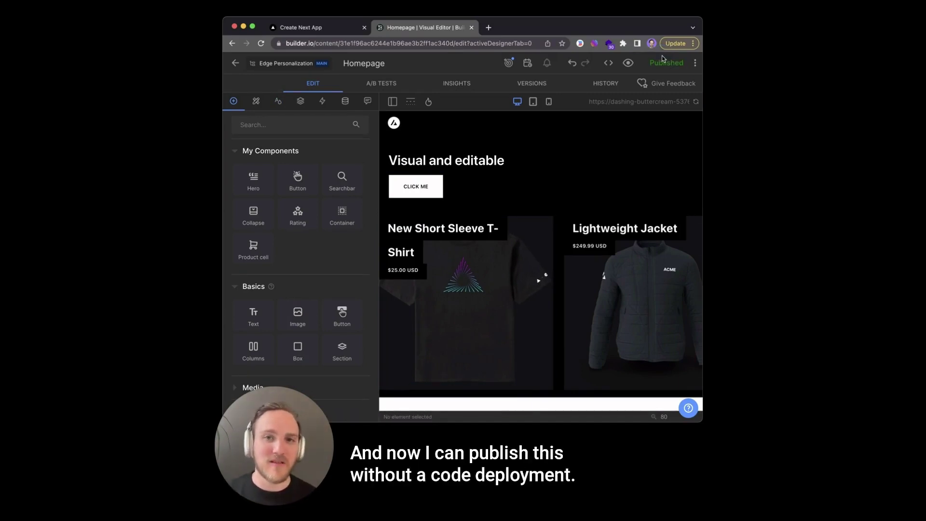
{"action": "left_click_drag", "start_coordinate": [252, 325], "coordinate": [424, 167]}
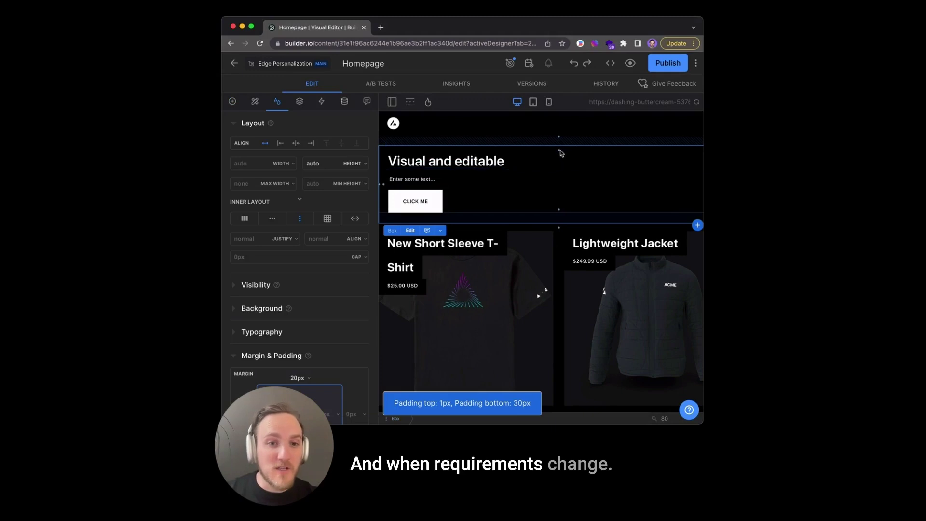
{"action": "left_click_drag", "start_coordinate": [559, 150], "coordinate": [558, 195]}
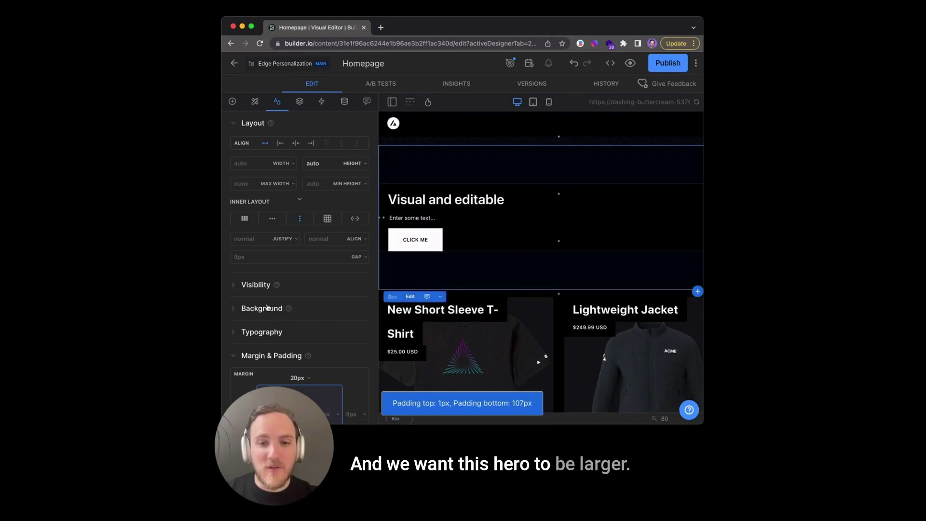
- Give the hero a blue concentric-circles background image and publish the update
{"action": "left_click", "coordinate": [268, 308]}
{"action": "left_click", "coordinate": [244, 347]}
{"action": "left_click", "coordinate": [412, 236]}
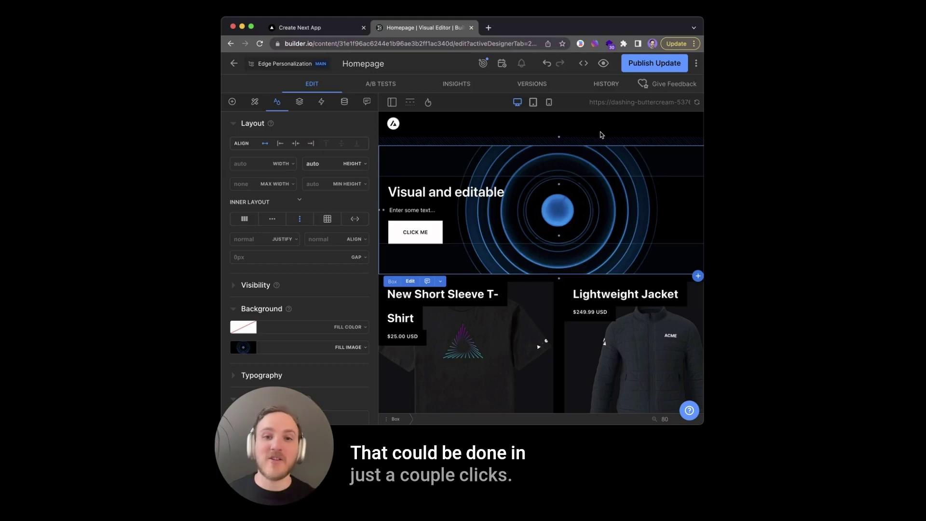
{"action": "left_click", "coordinate": [601, 134]}
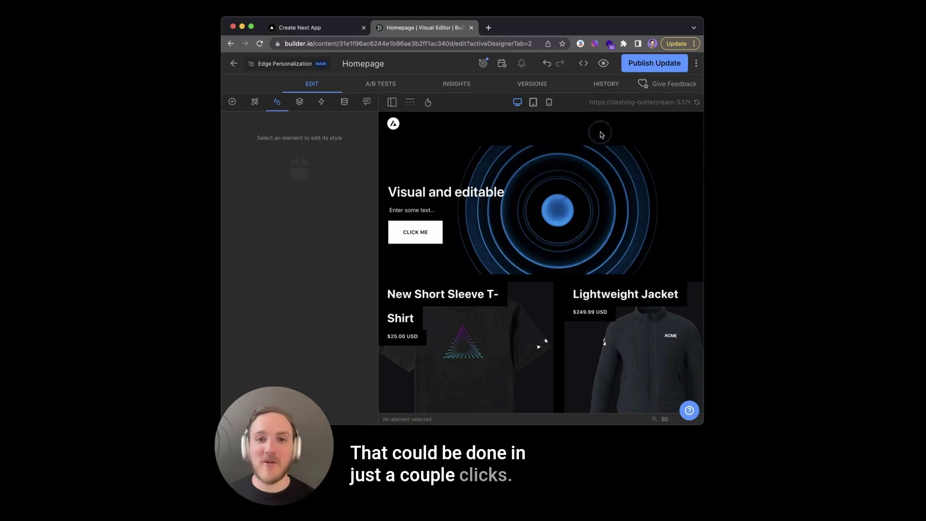
{"action": "left_click", "coordinate": [655, 62]}
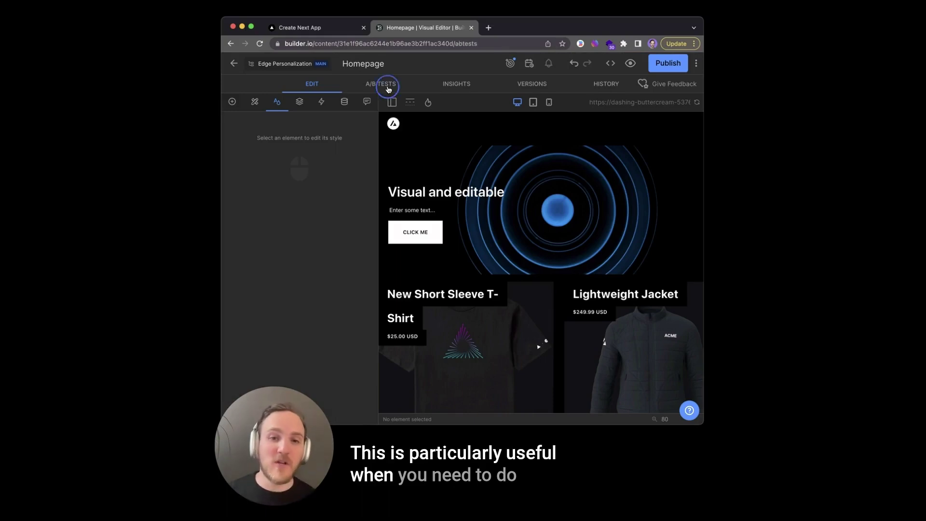
- Add an A/B test variation of the homepage and start a new targeting condition
{"action": "left_click", "coordinate": [381, 84]}
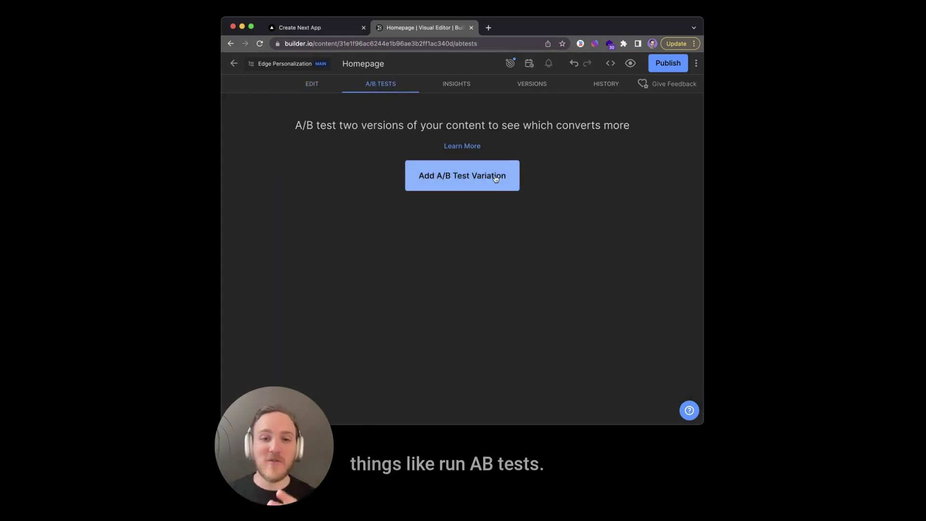
{"action": "left_click", "coordinate": [496, 179]}
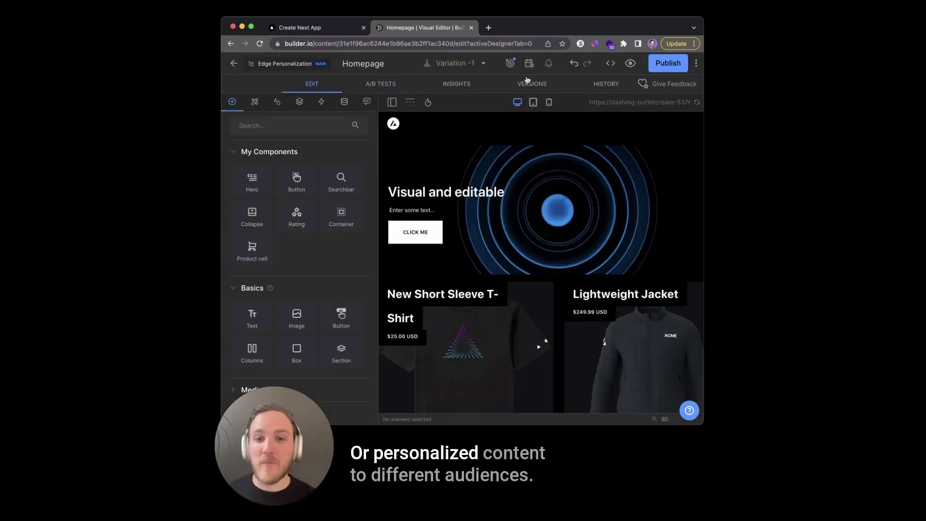
{"action": "left_click", "coordinate": [510, 63]}
{"action": "left_click", "coordinate": [378, 156]}
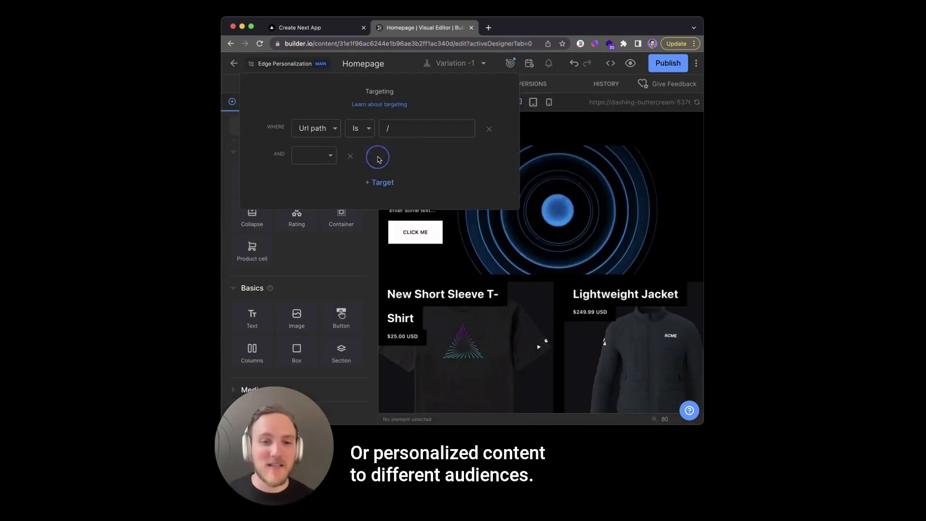
{"action": "left_click", "coordinate": [312, 158]}
- Target the variation at the shirt-shopper audience and close the targeting settings
{"action": "left_click", "coordinate": [318, 215]}
{"action": "left_click", "coordinate": [389, 155]}
{"action": "left_click", "coordinate": [406, 182]}
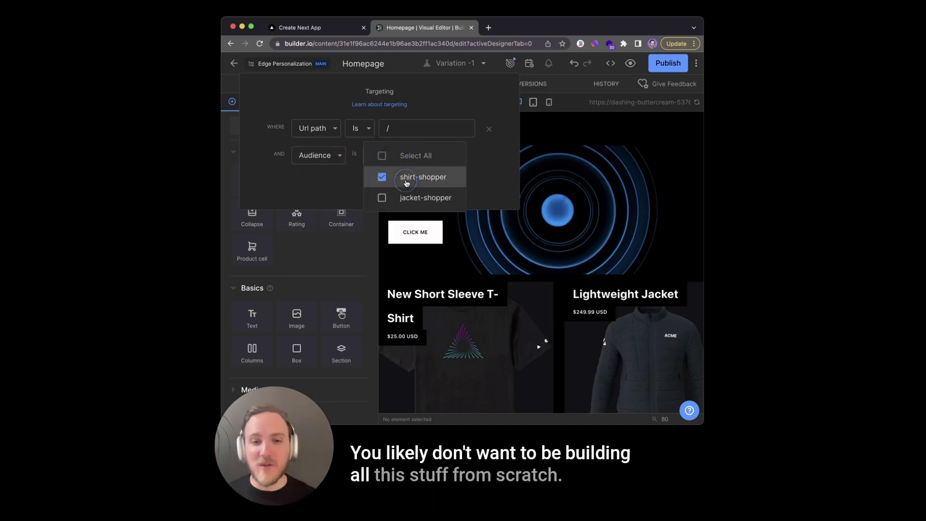
{"action": "left_click", "coordinate": [513, 165]}
{"action": "left_click", "coordinate": [575, 183]}
{"action": "left_click", "coordinate": [587, 191]}
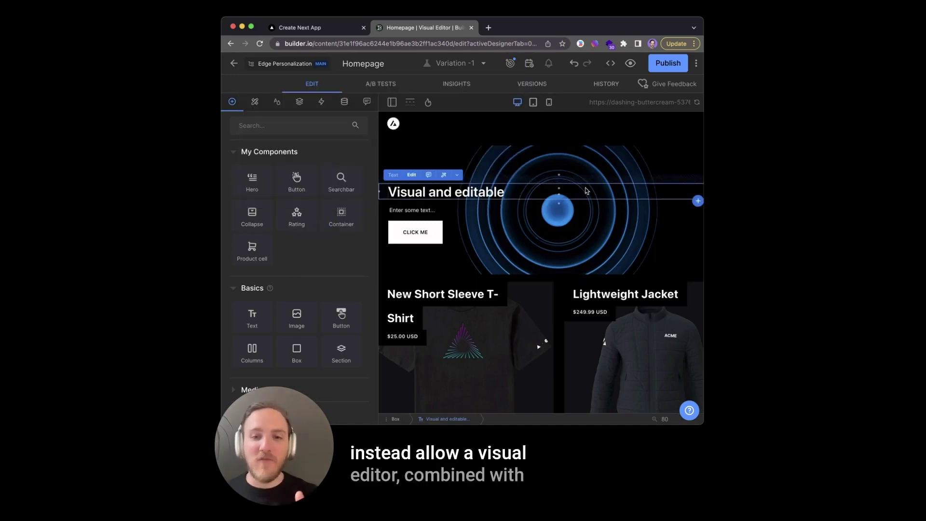
{"action": "key", "text": "Escape"}
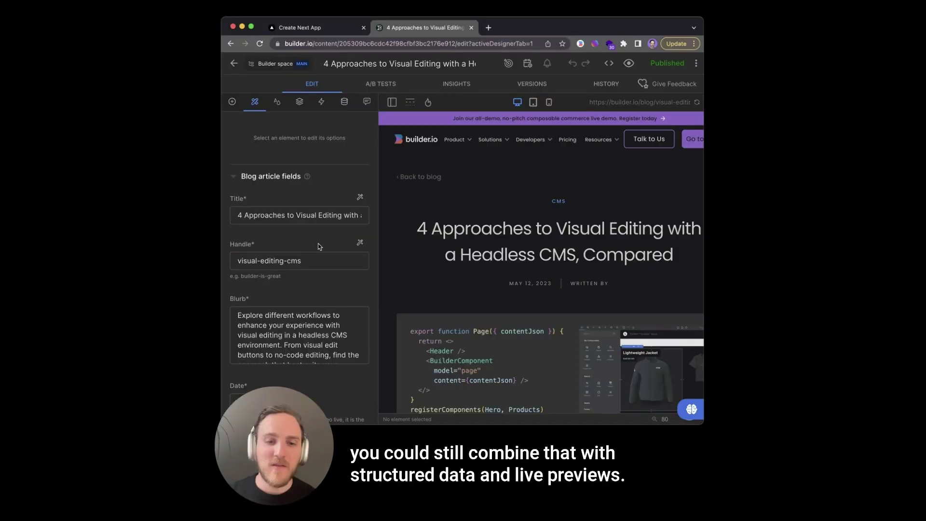
- Retitle the blog article 'Live preview' and review its Author, Tags and Topic fields
{"action": "triple_click", "coordinate": [306, 216]}
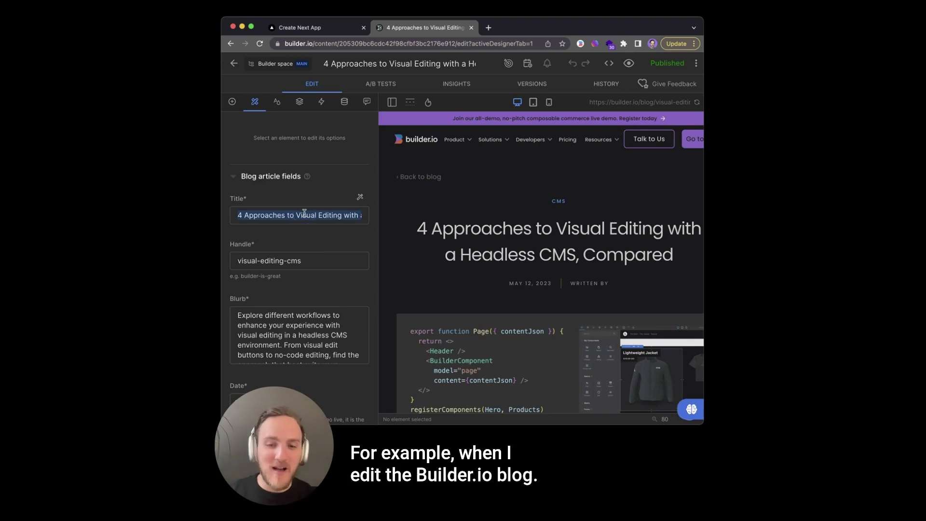
{"action": "type", "text": "Live preview"}
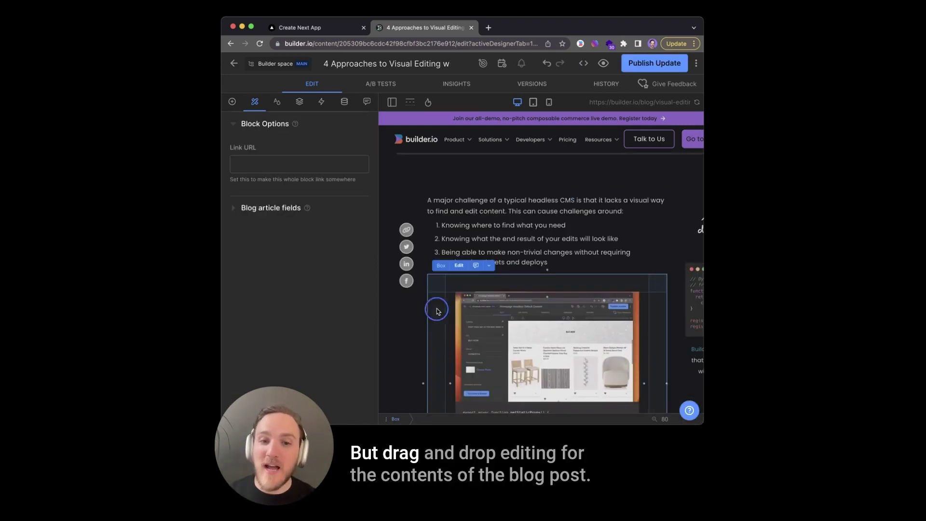
{"action": "scroll", "coordinate": [480, 207], "scroll_direction": "down", "scroll_amount": 3}
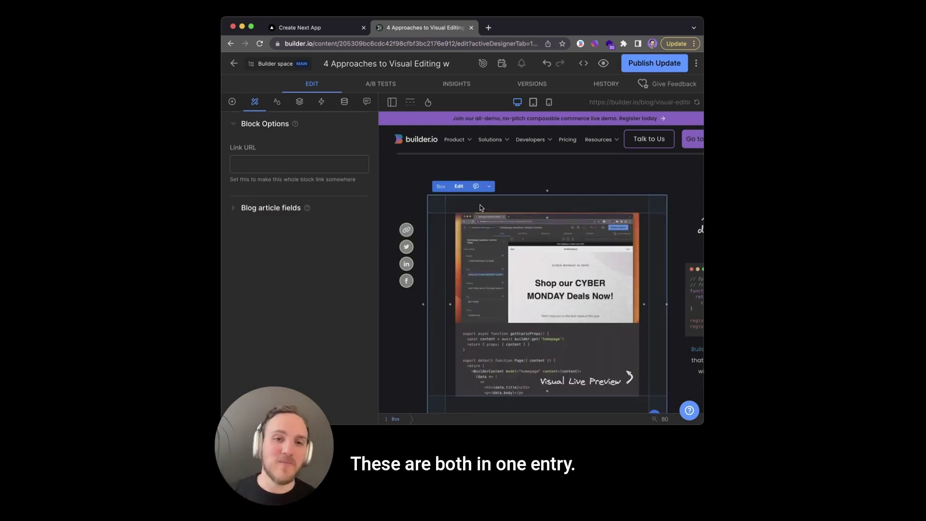
{"action": "left_click", "coordinate": [286, 208]}
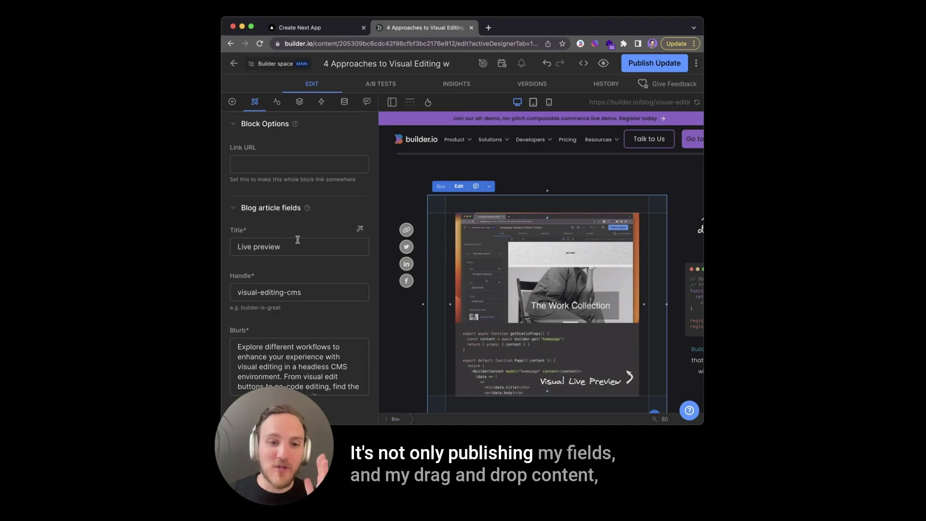
{"action": "scroll", "coordinate": [295, 238], "scroll_direction": "down", "scroll_amount": 3}
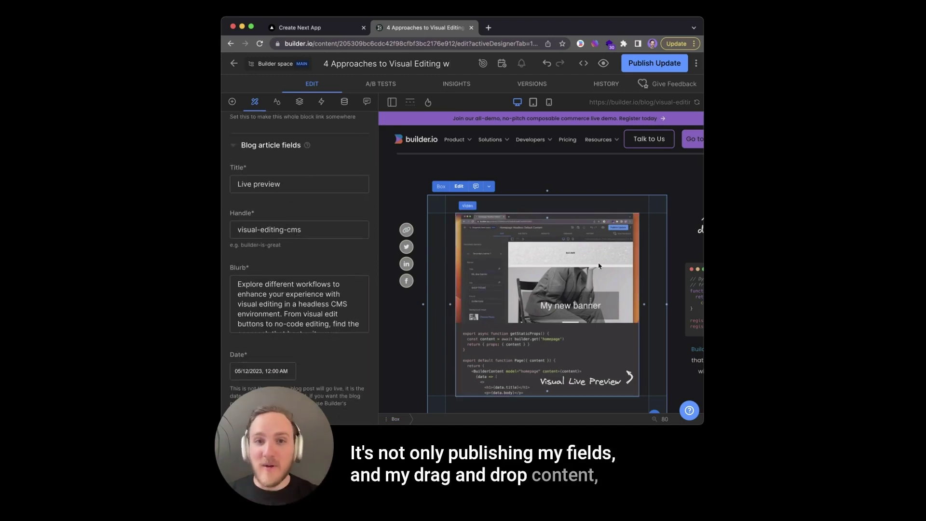
{"action": "scroll", "coordinate": [355, 277], "scroll_direction": "down", "scroll_amount": 5}
{"action": "scroll", "coordinate": [354, 280], "scroll_direction": "down", "scroll_amount": 6}
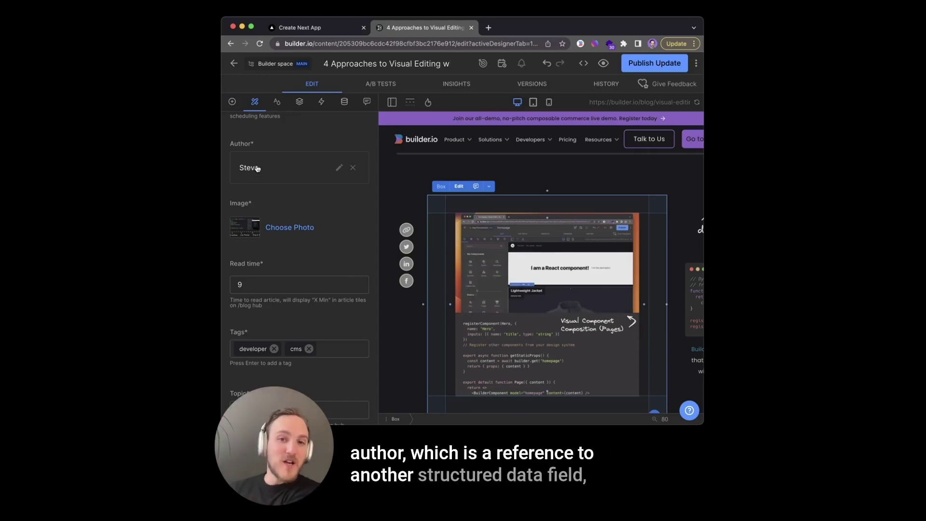
{"action": "scroll", "coordinate": [337, 270], "scroll_direction": "down", "scroll_amount": 8}
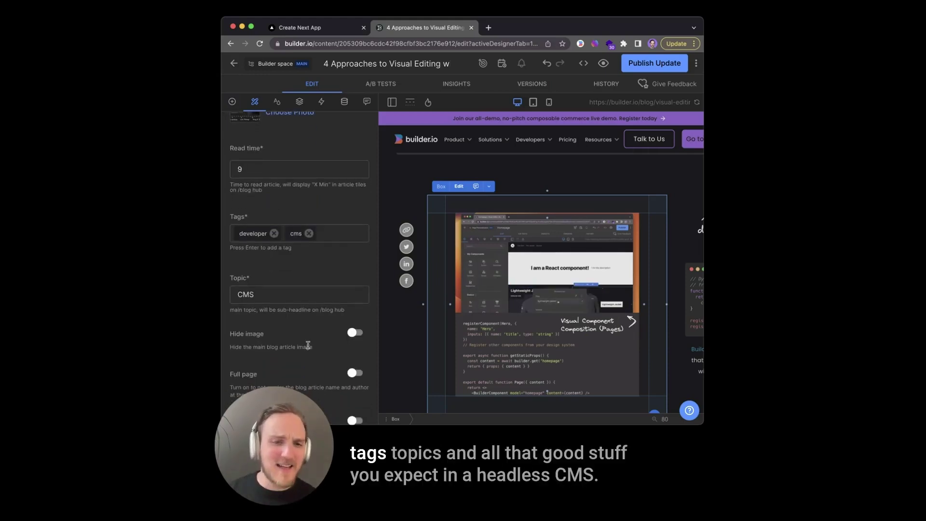